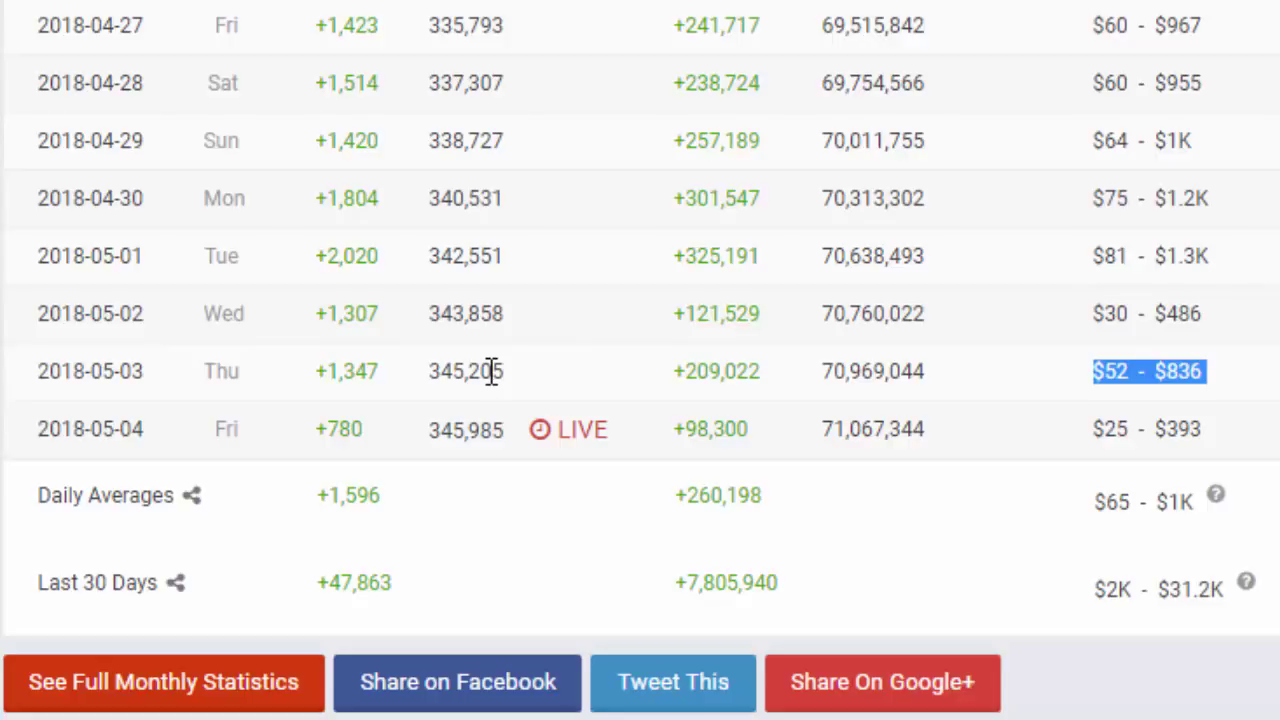
Examine the channel's daily subscriber, video view and estimated earnings statistics from 2018-04-21 to 2018-05-04.
{"action": "left_click", "coordinate": [492, 371]}
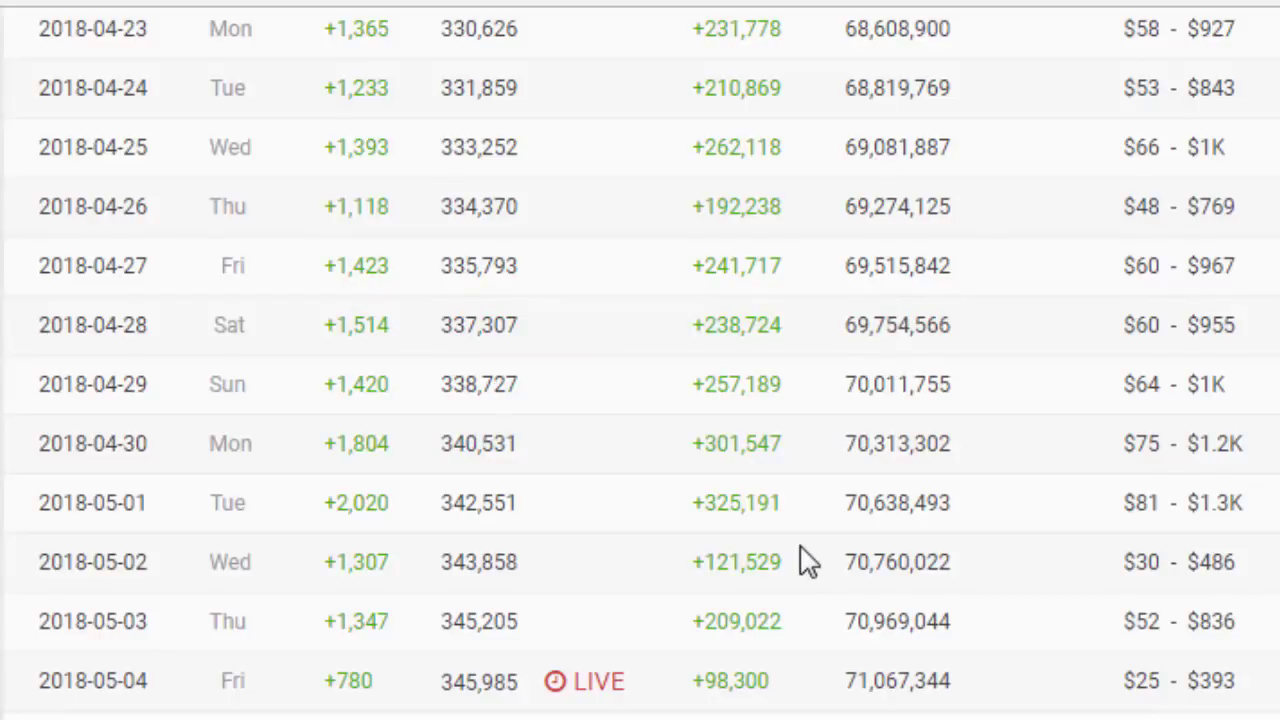
{"action": "scroll", "coordinate": [449, 491], "scroll_direction": "up", "scroll_amount": 3}
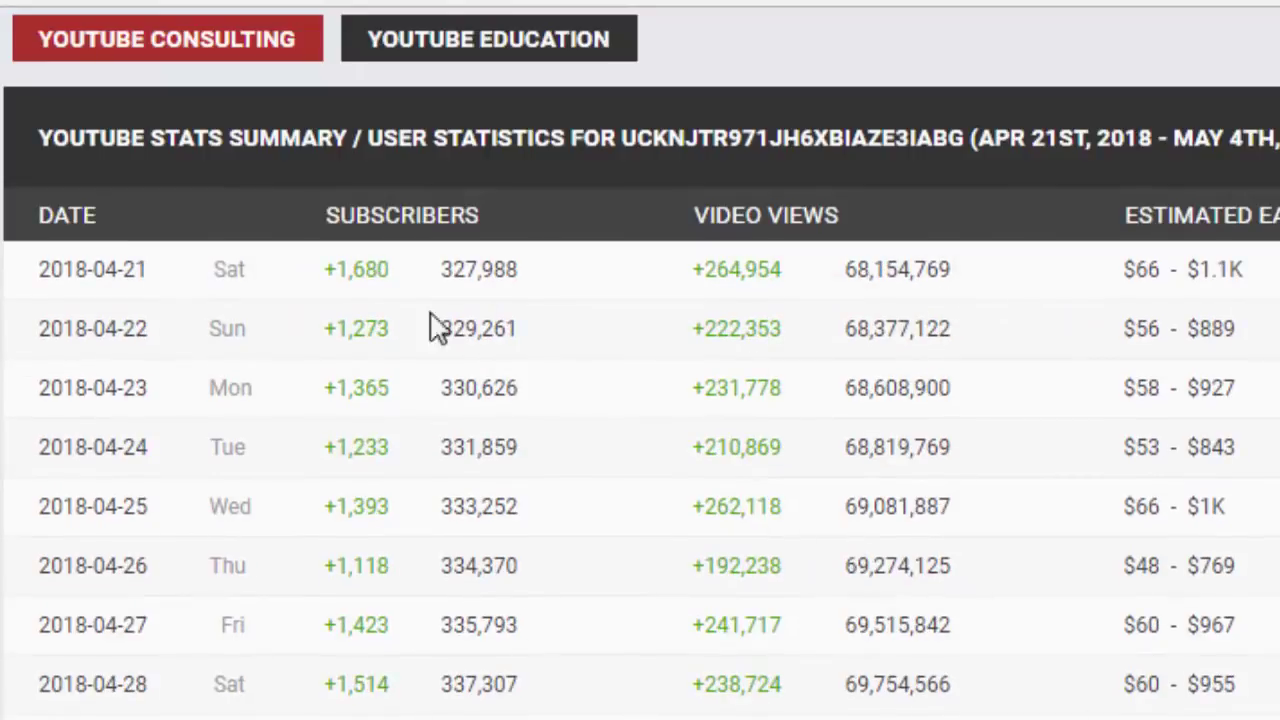
{"action": "scroll", "coordinate": [800, 563], "scroll_direction": "up", "scroll_amount": 10}
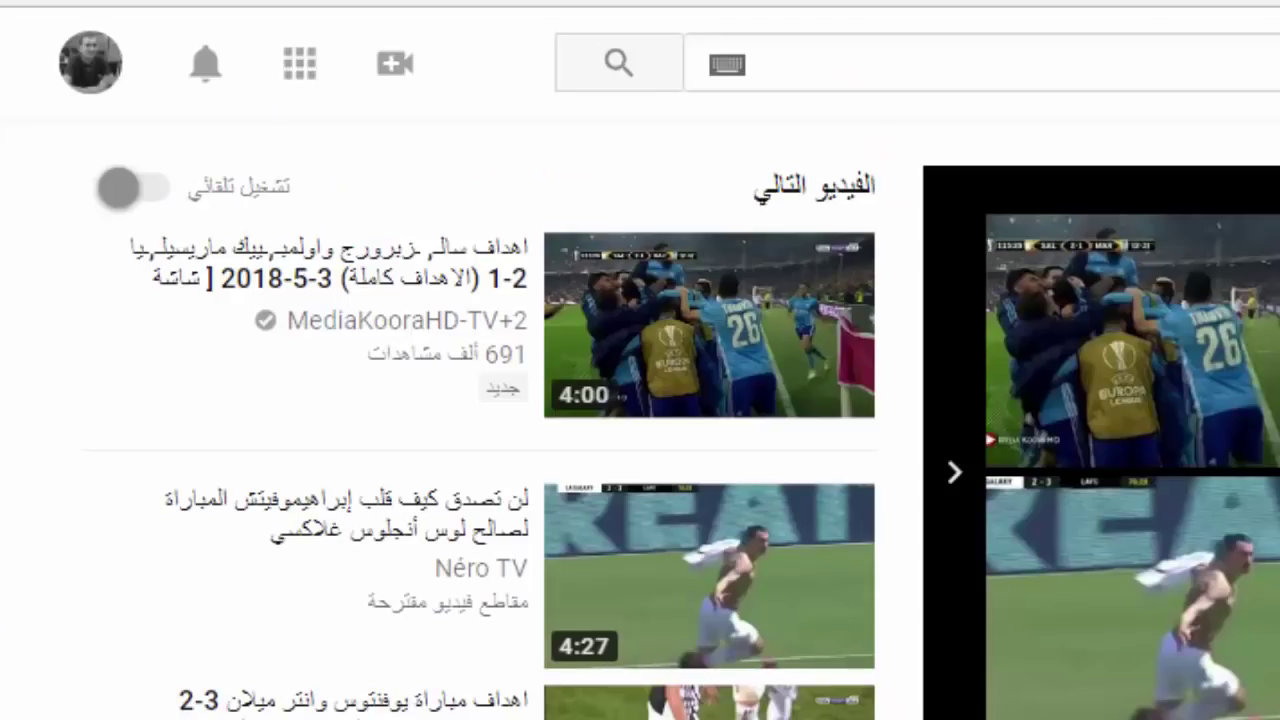
Review the YouTube page of the Liverpool match summary, including its view count, ratings, publishing channel and suggested videos.
{"action": "scroll", "coordinate": [640, 420], "scroll_direction": "down", "scroll_amount": 5}
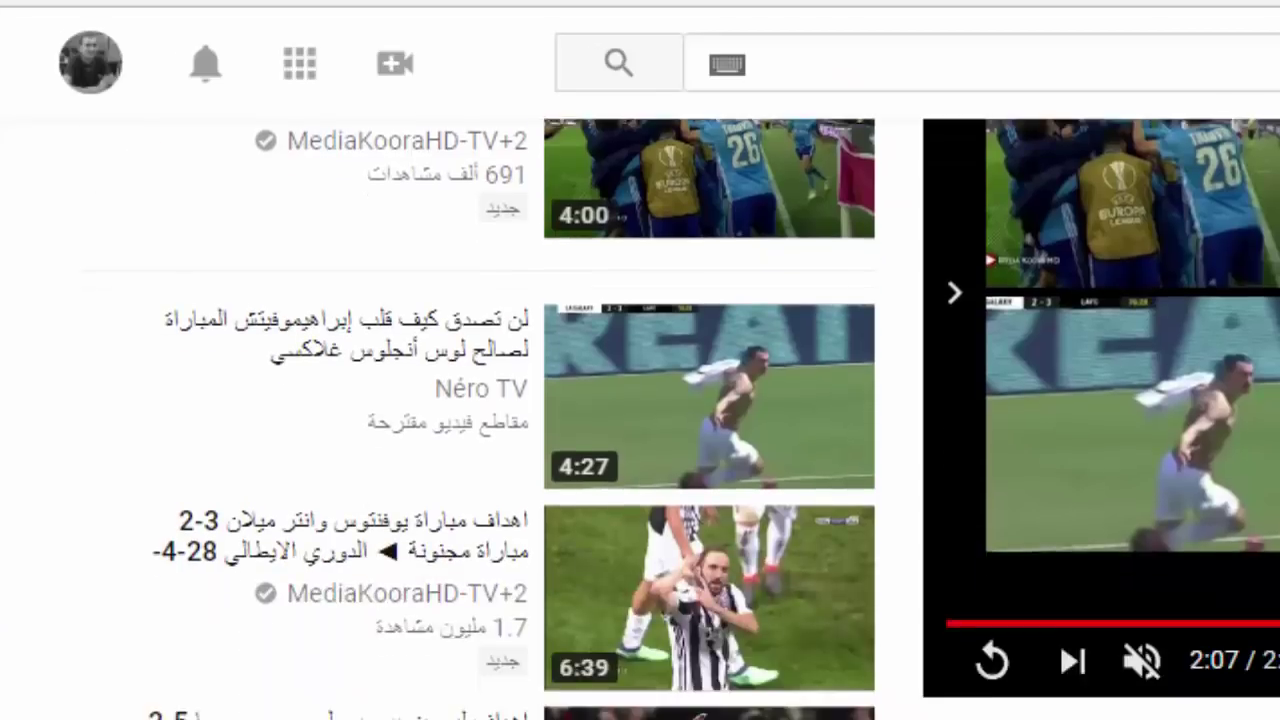
{"action": "scroll", "coordinate": [640, 420], "scroll_direction": "up", "scroll_amount": 8}
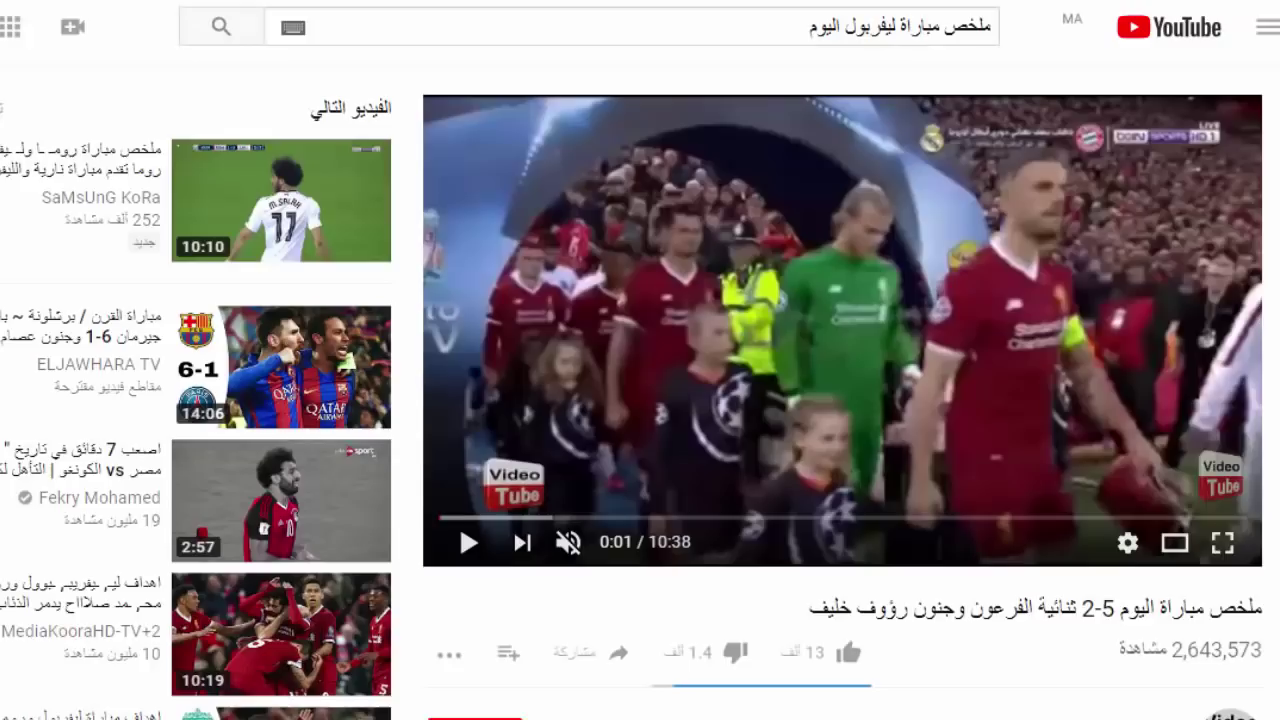
{"action": "scroll", "coordinate": [841, 218], "scroll_direction": "down", "scroll_amount": 3}
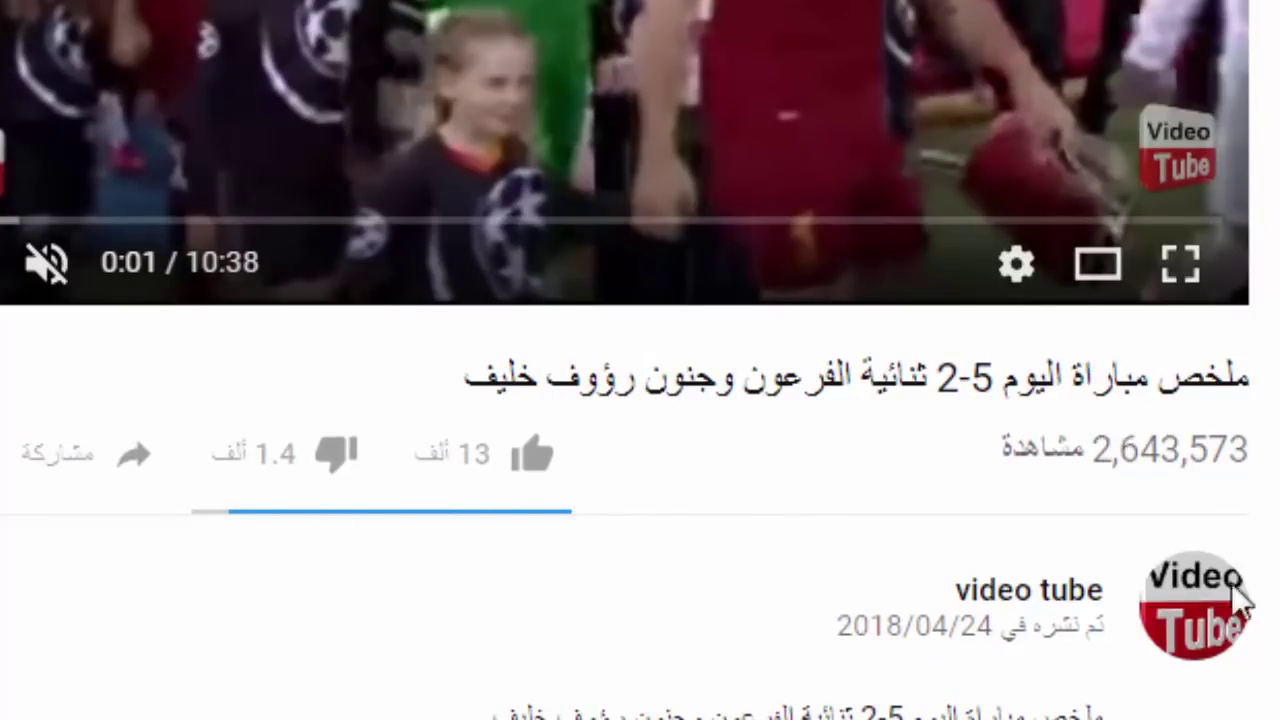
{"action": "left_click_drag", "start_coordinate": [915, 627], "coordinate": [940, 627]}
{"action": "left_click", "coordinate": [945, 632]}
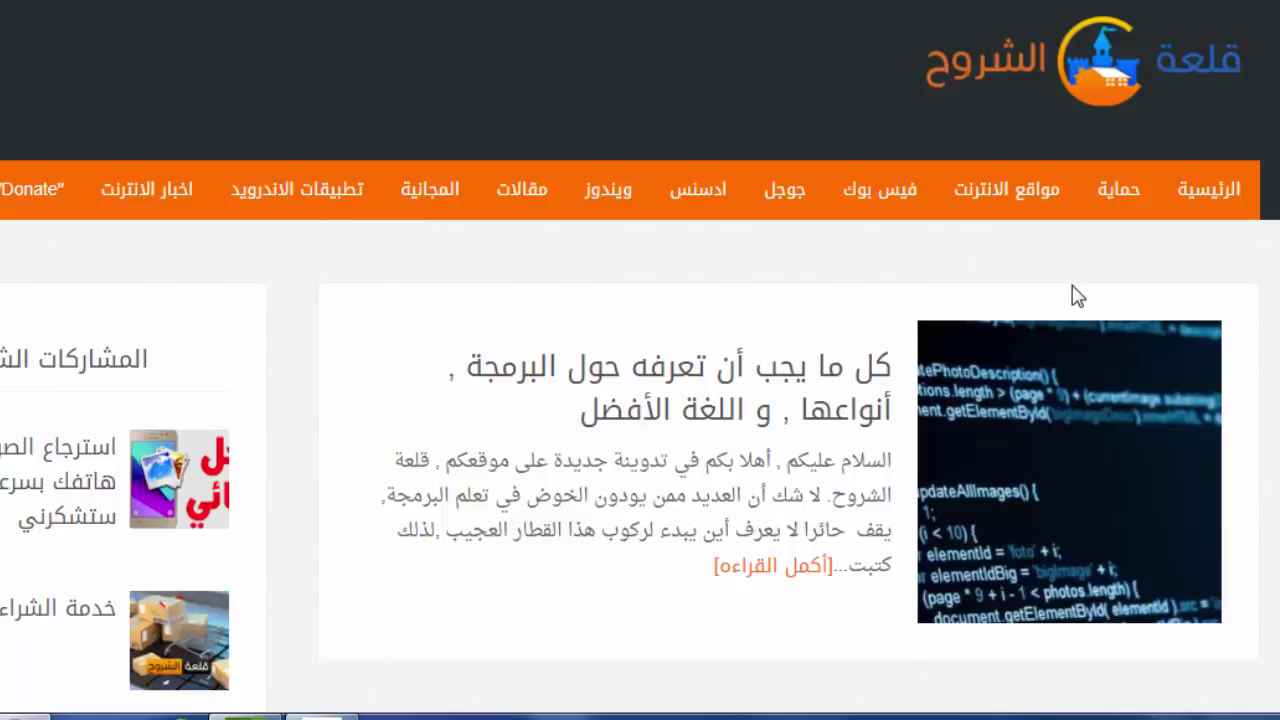
Look over the latest posts on the blog's home page and minimize the browser window.
{"action": "scroll", "coordinate": [400, 200], "scroll_direction": "down", "scroll_amount": 3}
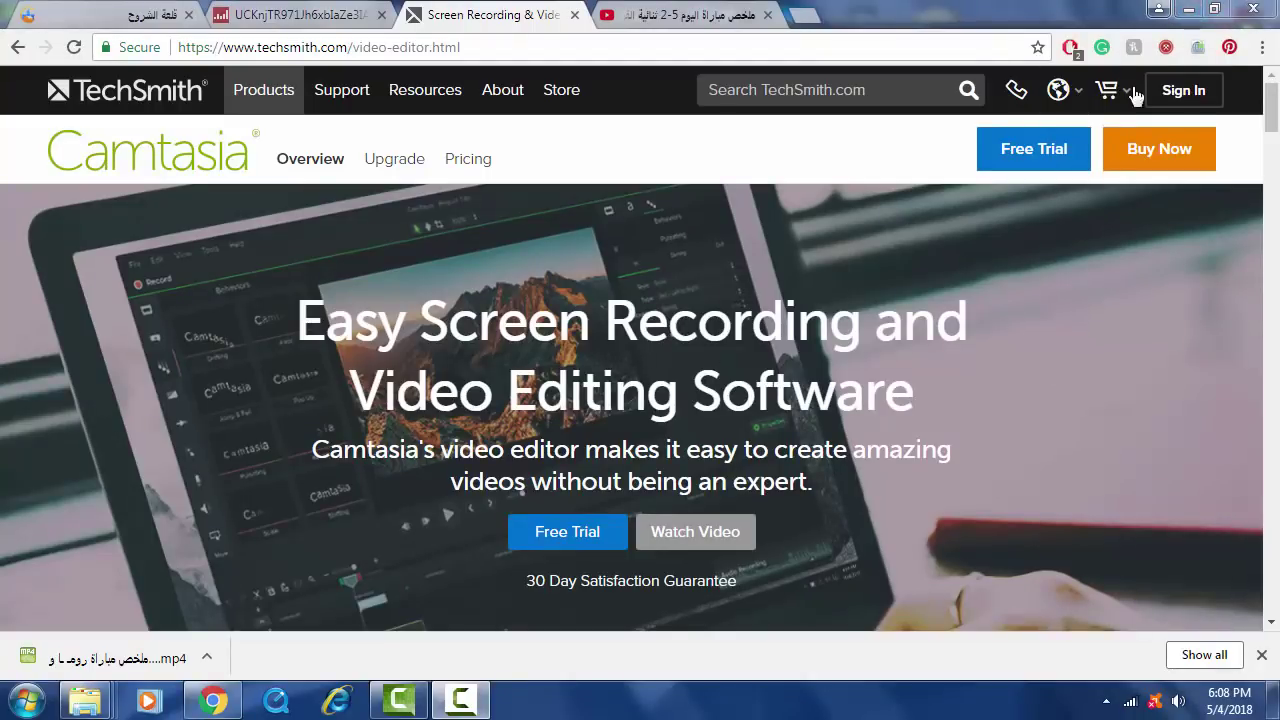
{"action": "left_click", "coordinate": [1190, 12]}
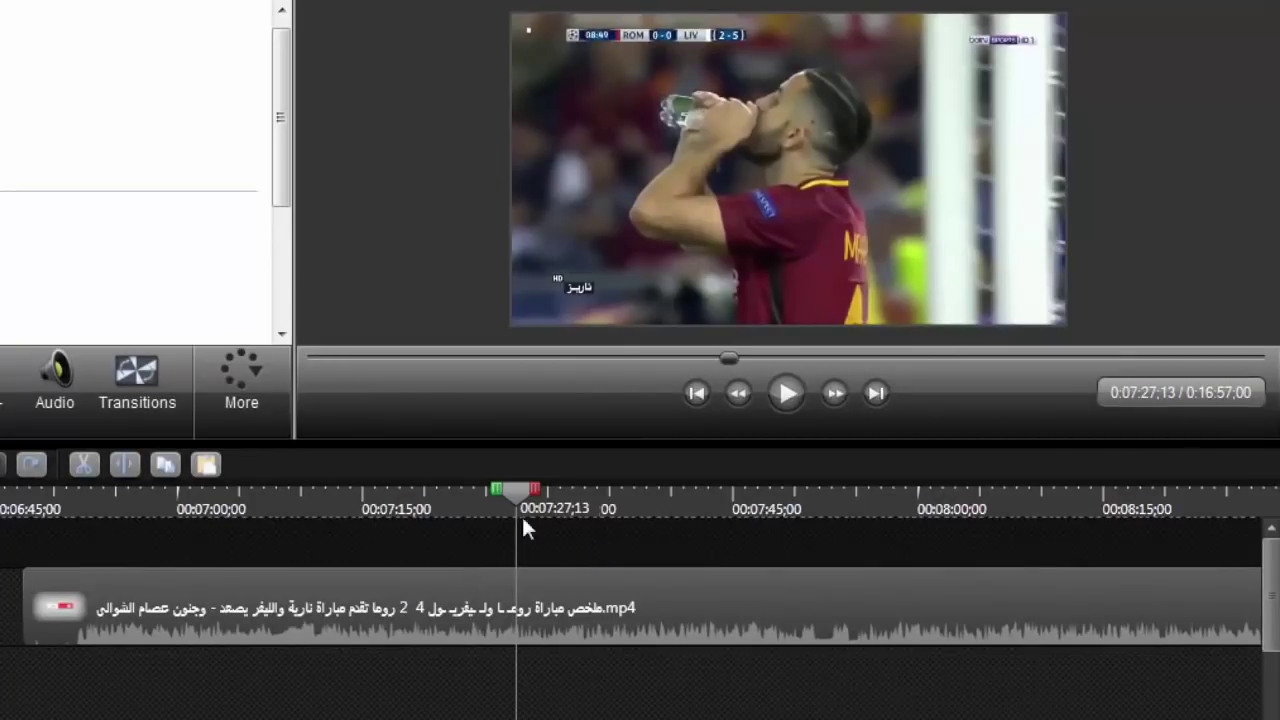
Preview the match video on the timeline between its start at 0:06:47;15 and about 0:07:39 to find a section to cut.
{"action": "left_click_drag", "start_coordinate": [525, 490], "coordinate": [50, 510]}
{"action": "left_click", "coordinate": [131, 519]}
{"action": "left_click", "coordinate": [207, 608]}
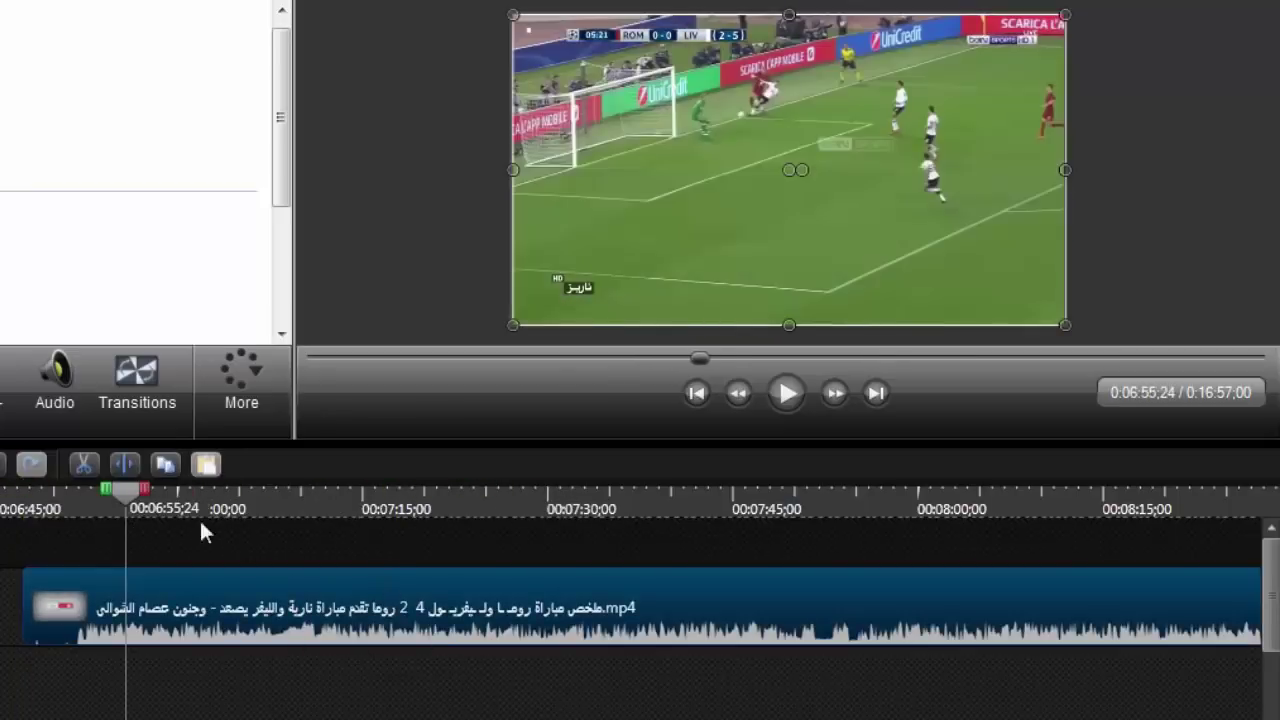
{"action": "left_click_drag", "start_coordinate": [131, 493], "coordinate": [27, 524]}
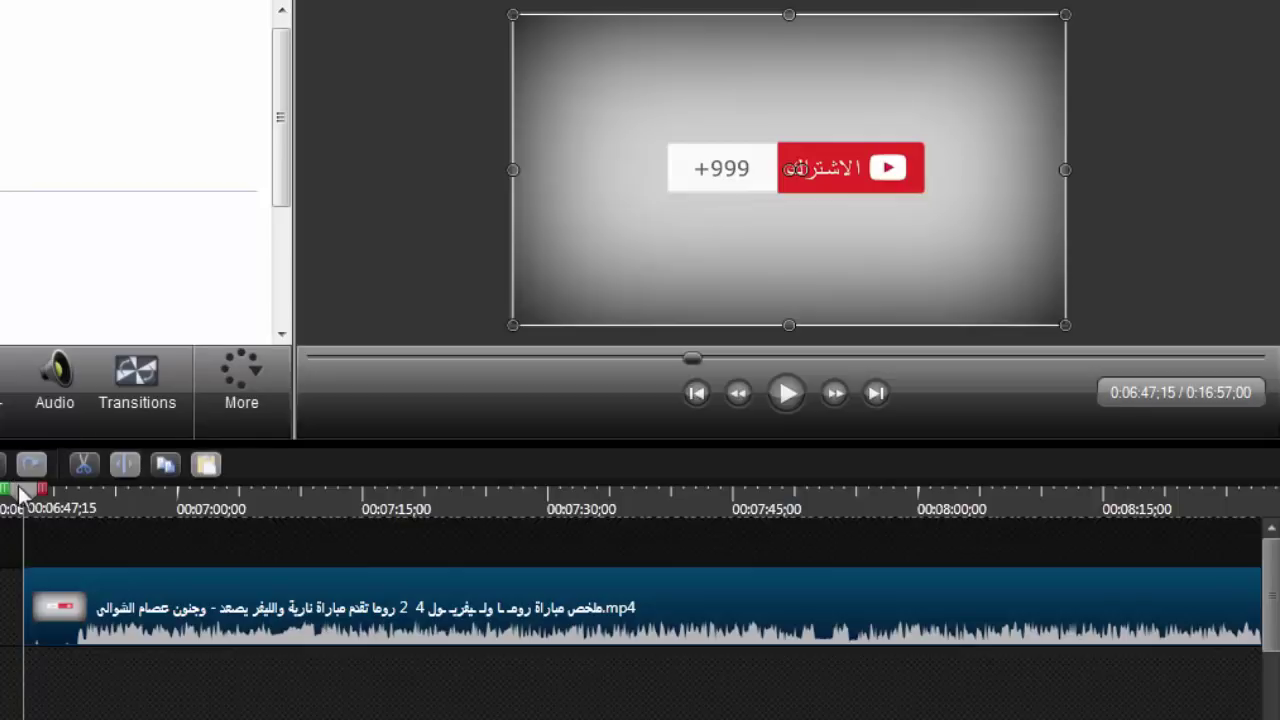
{"action": "left_click_drag", "start_coordinate": [28, 490], "coordinate": [589, 506]}
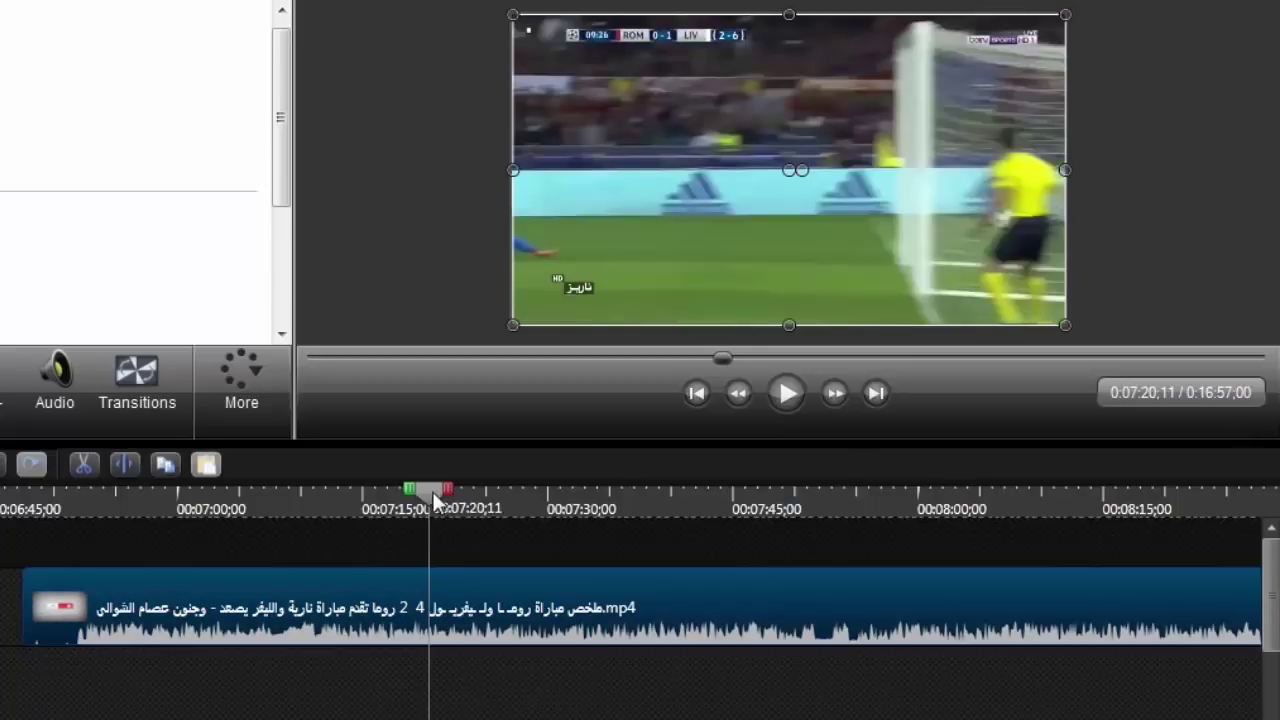
{"action": "left_click_drag", "start_coordinate": [432, 491], "coordinate": [664, 533]}
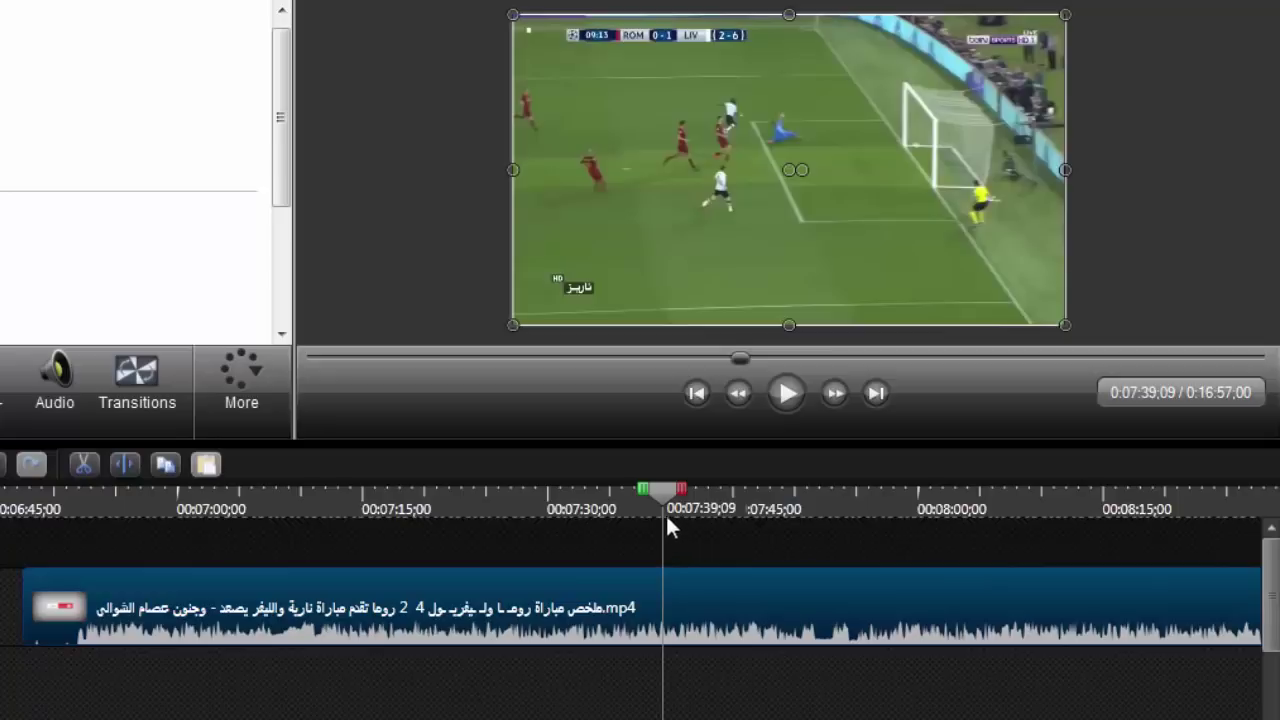
Split the match video clip on the timeline at 0:07:30;09.
{"action": "left_click_drag", "start_coordinate": [692, 500], "coordinate": [552, 530]}
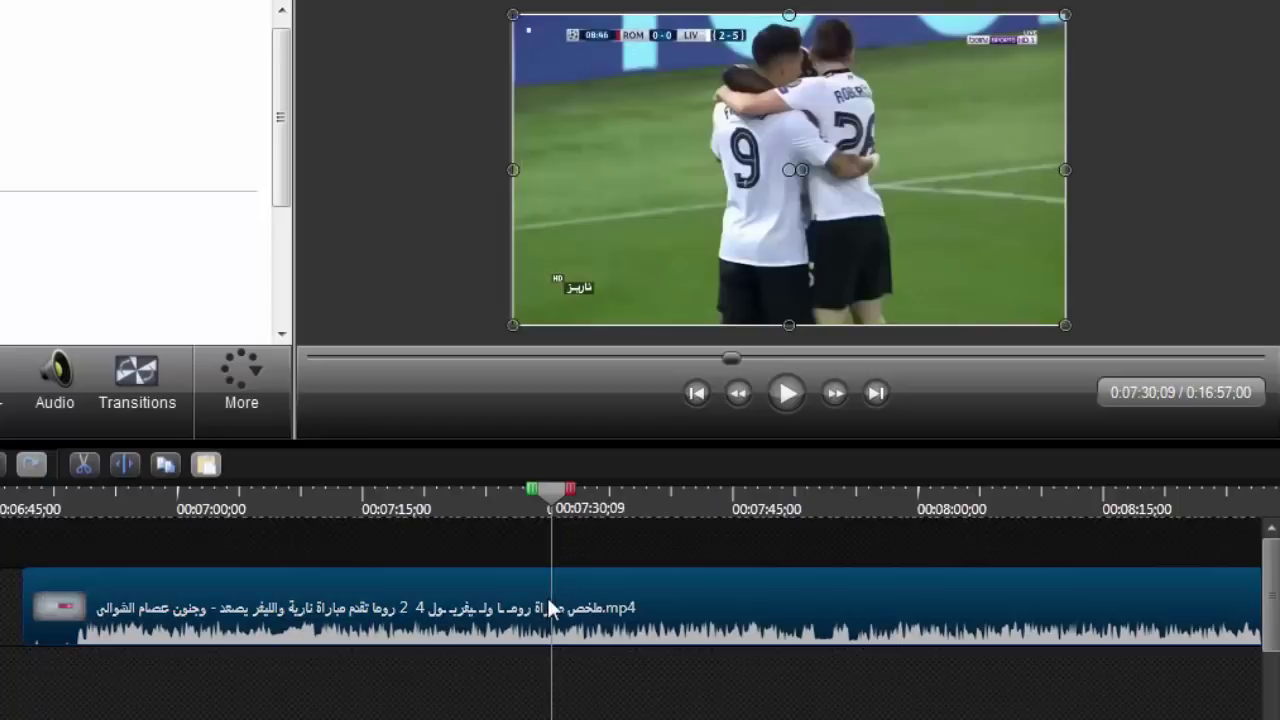
{"action": "mouse_move", "coordinate": [571, 633]}
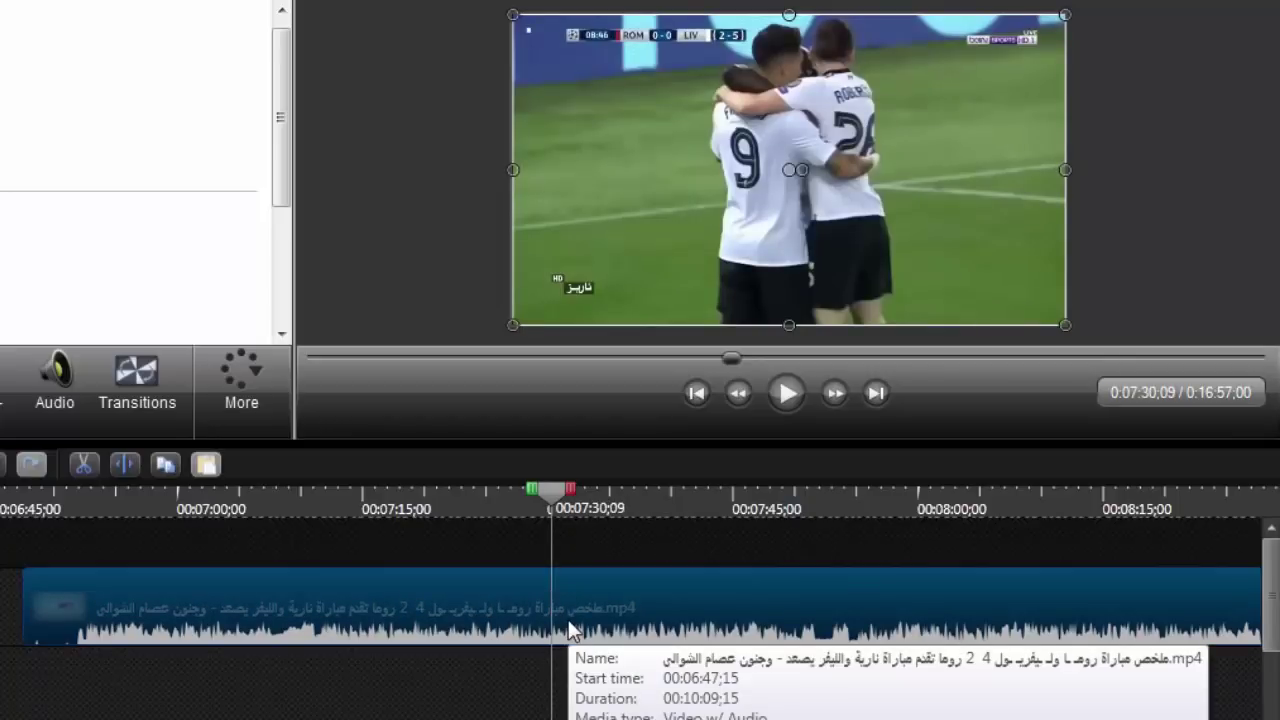
{"action": "key", "text": "s"}
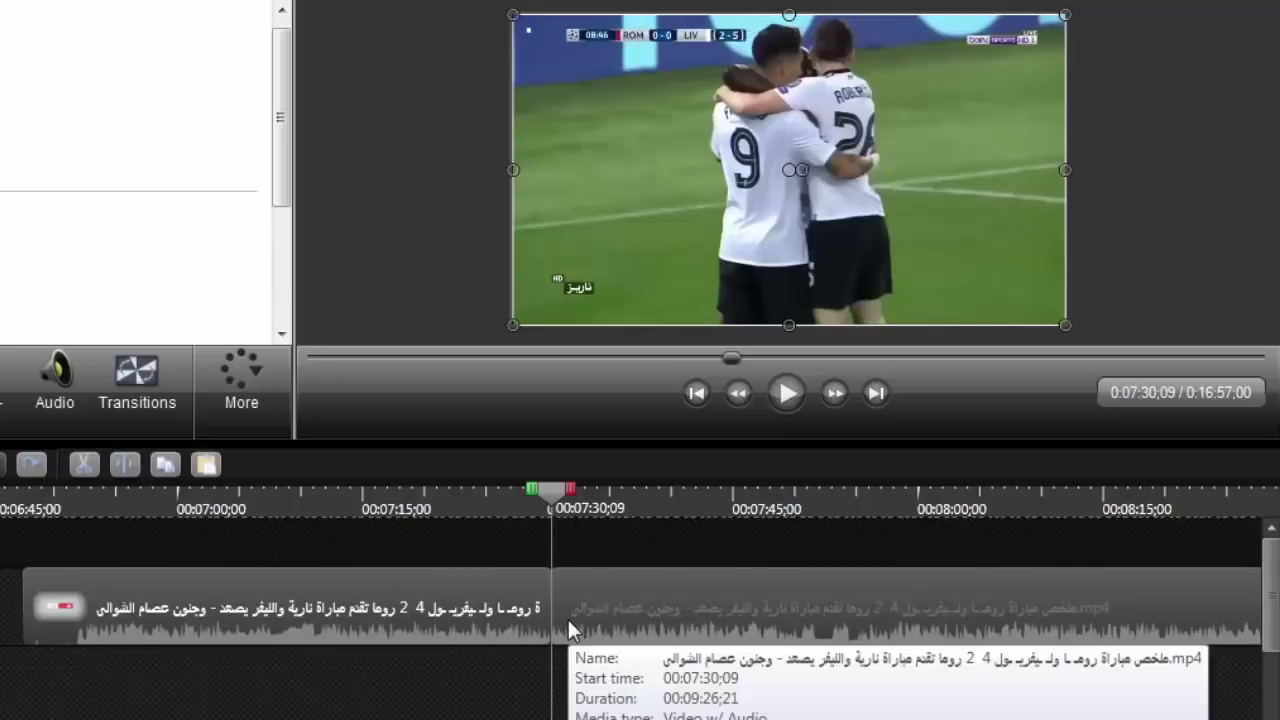
{"action": "left_click", "coordinate": [568, 539]}
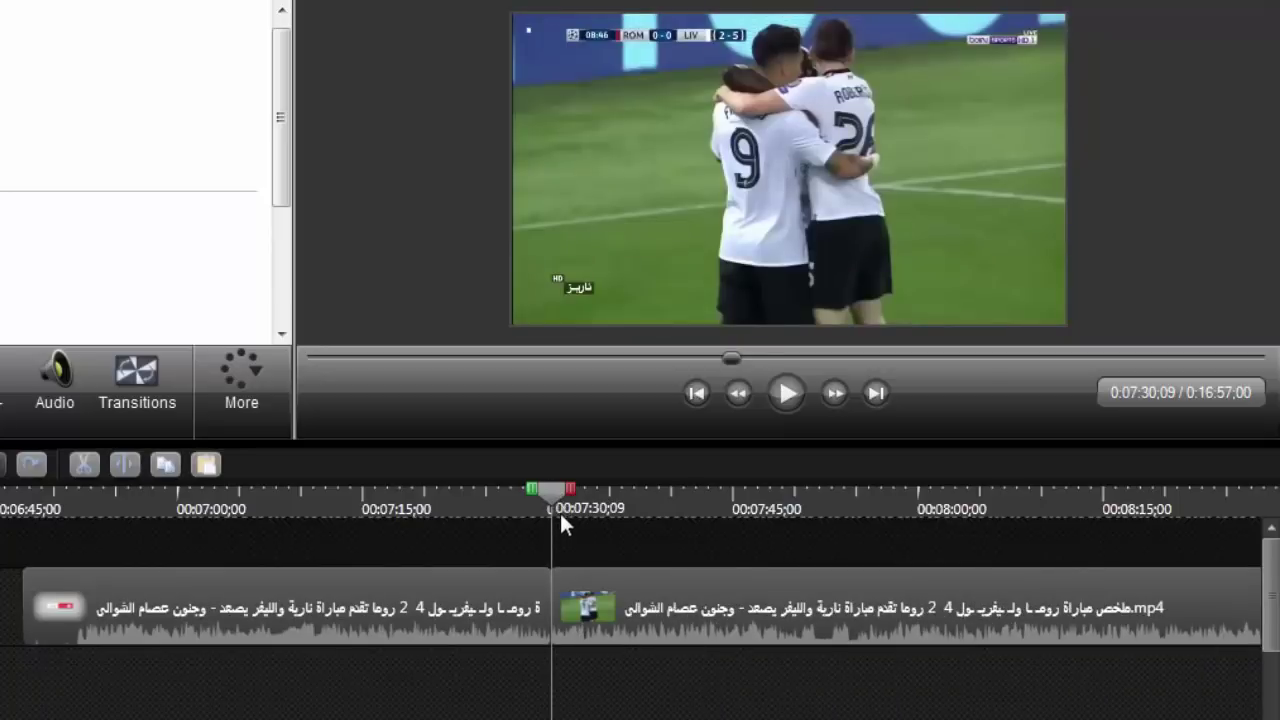
Split the second part of the match video again at 0:07:40;22.
{"action": "left_click_drag", "start_coordinate": [549, 490], "coordinate": [681, 533]}
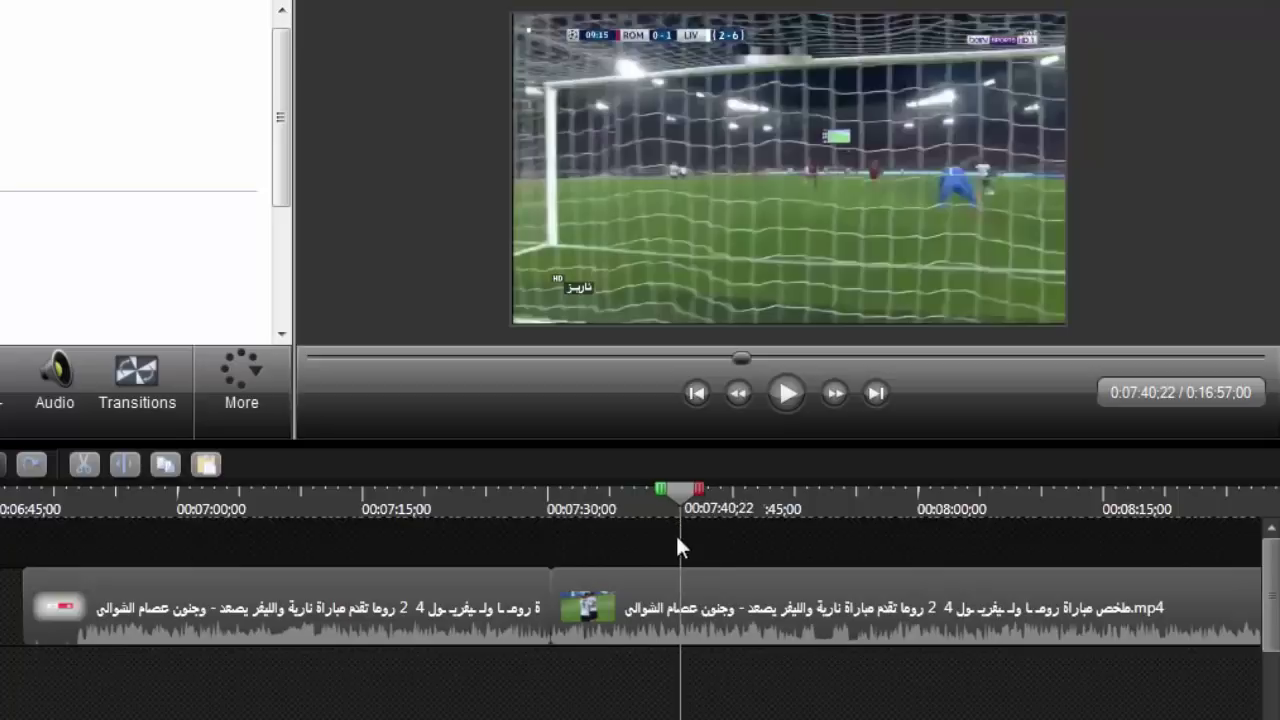
{"action": "left_click", "coordinate": [686, 611]}
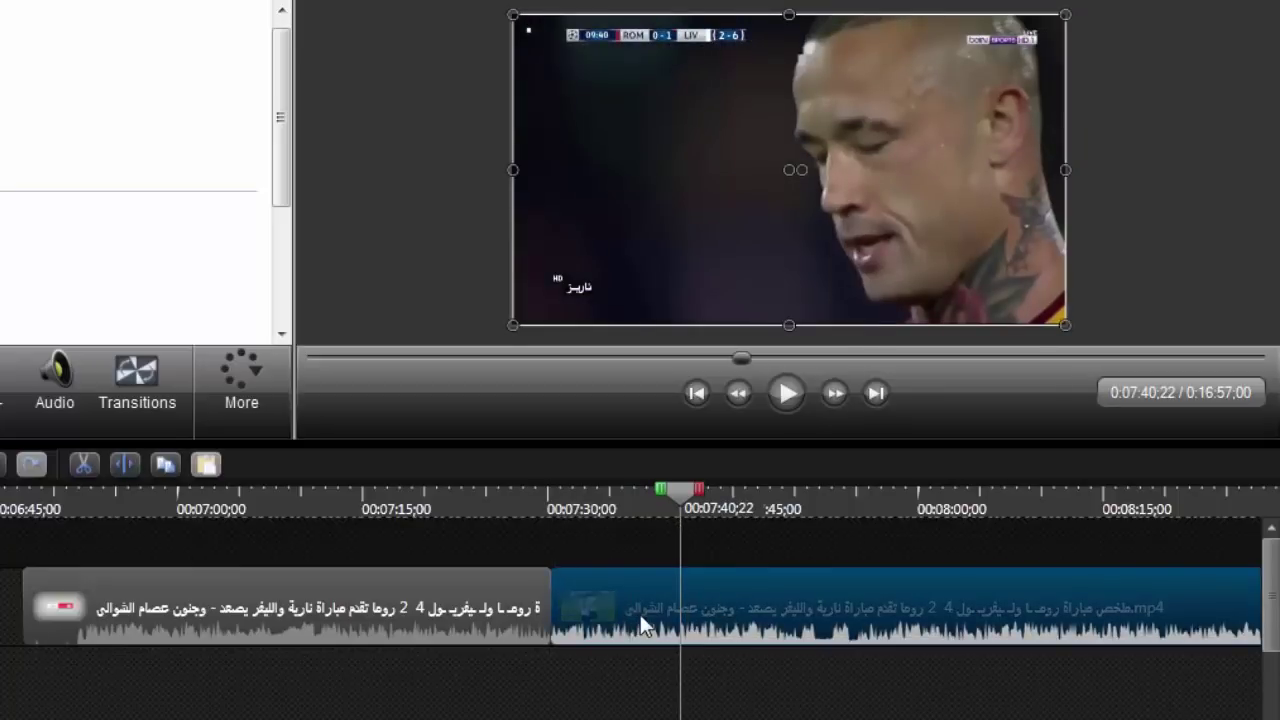
{"action": "key", "text": "s"}
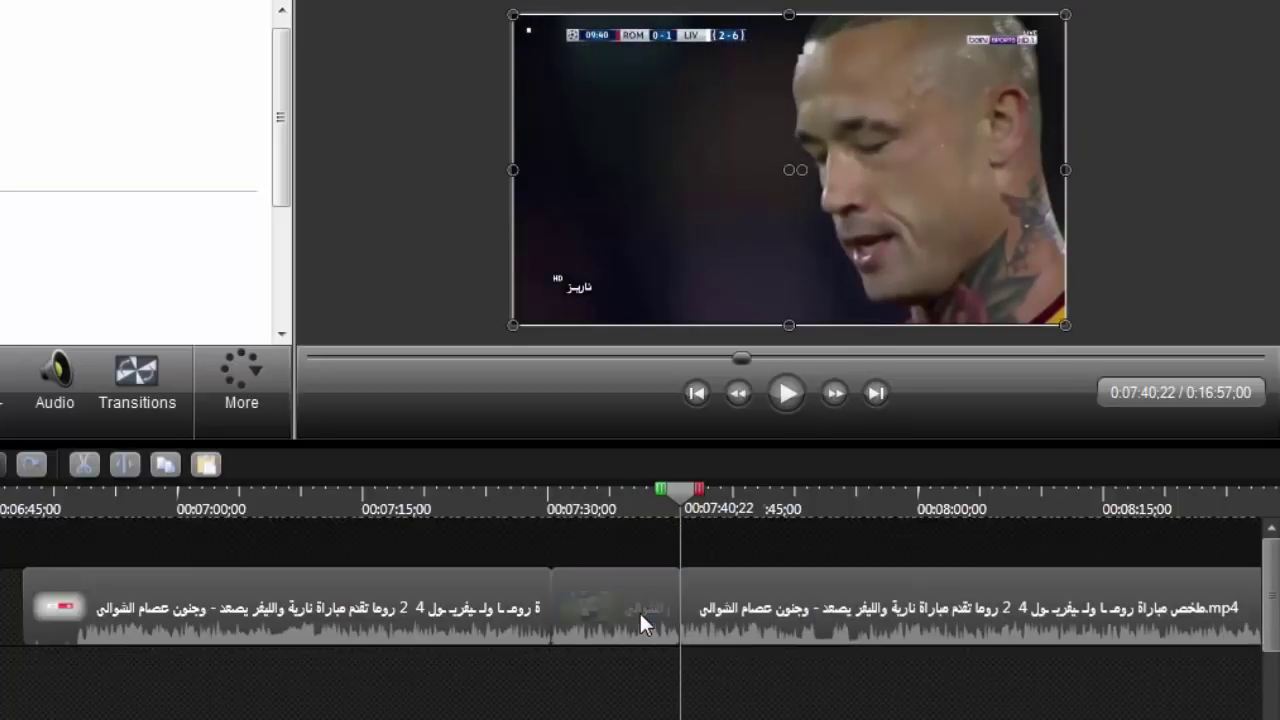
Delete the short middle segment of the match video and move the following clip back against the first to close the gap.
{"action": "left_click", "coordinate": [641, 623]}
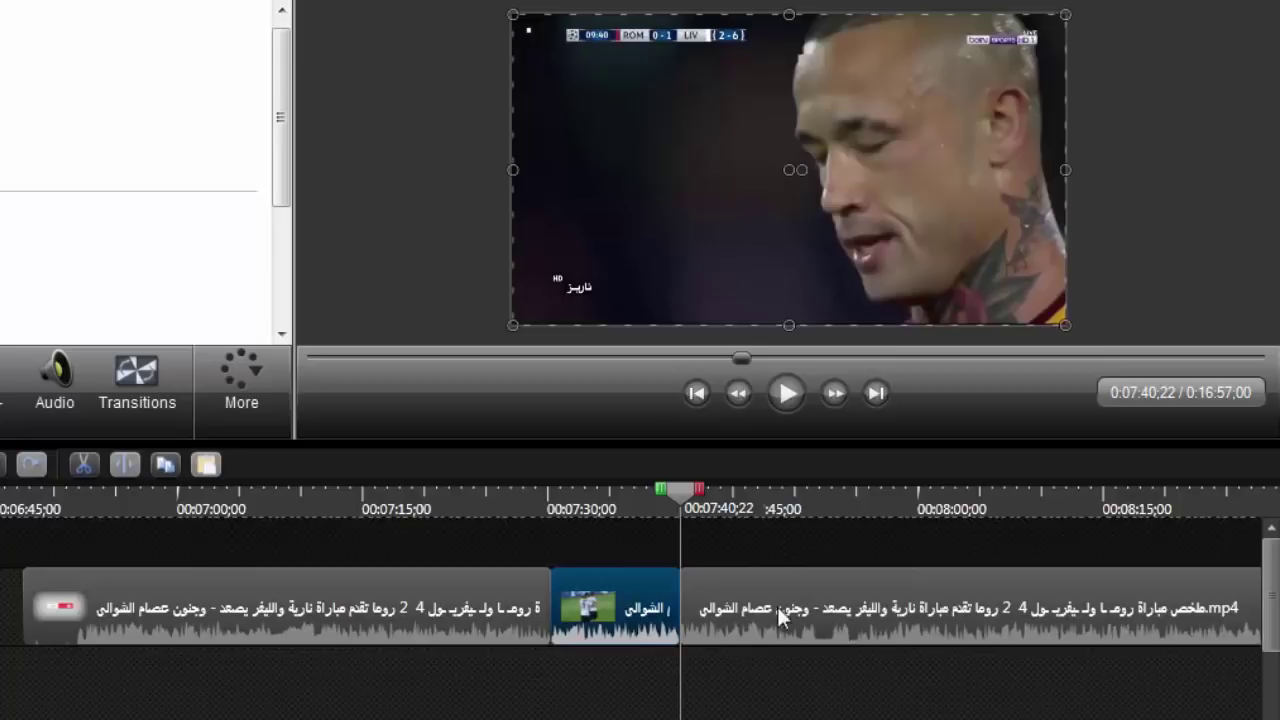
{"action": "right_click", "coordinate": [620, 610]}
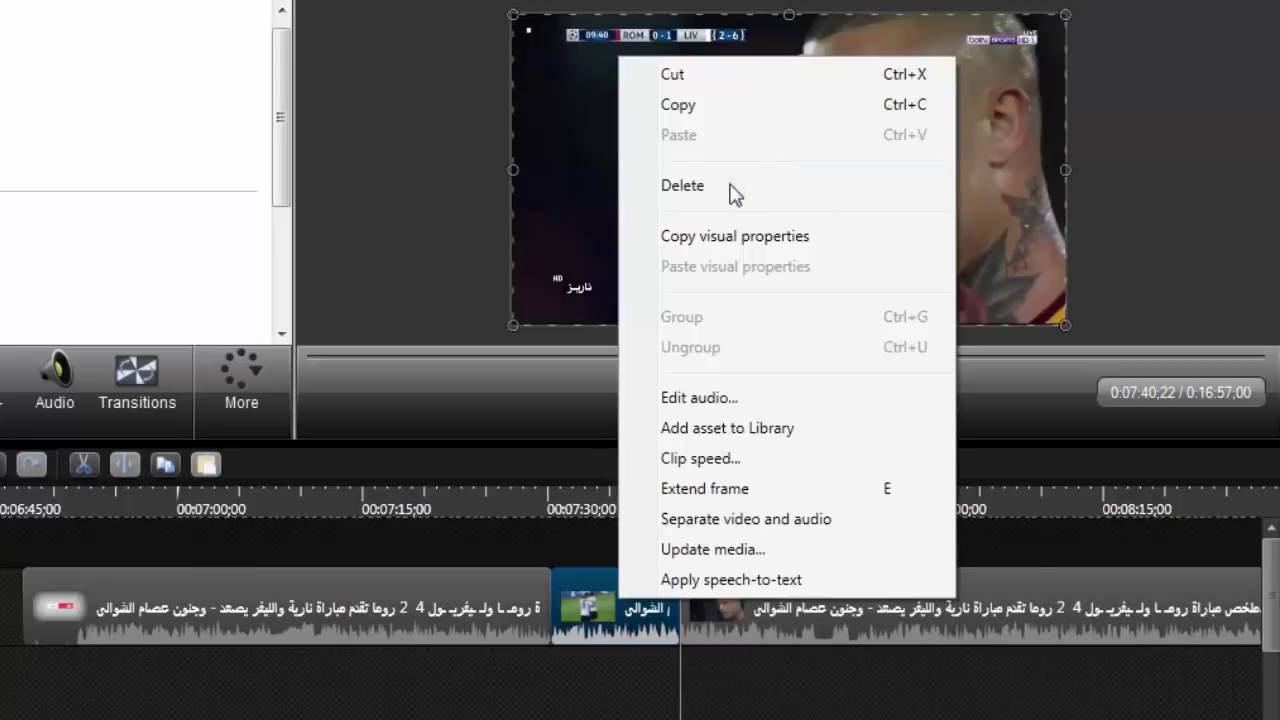
{"action": "left_click", "coordinate": [704, 195]}
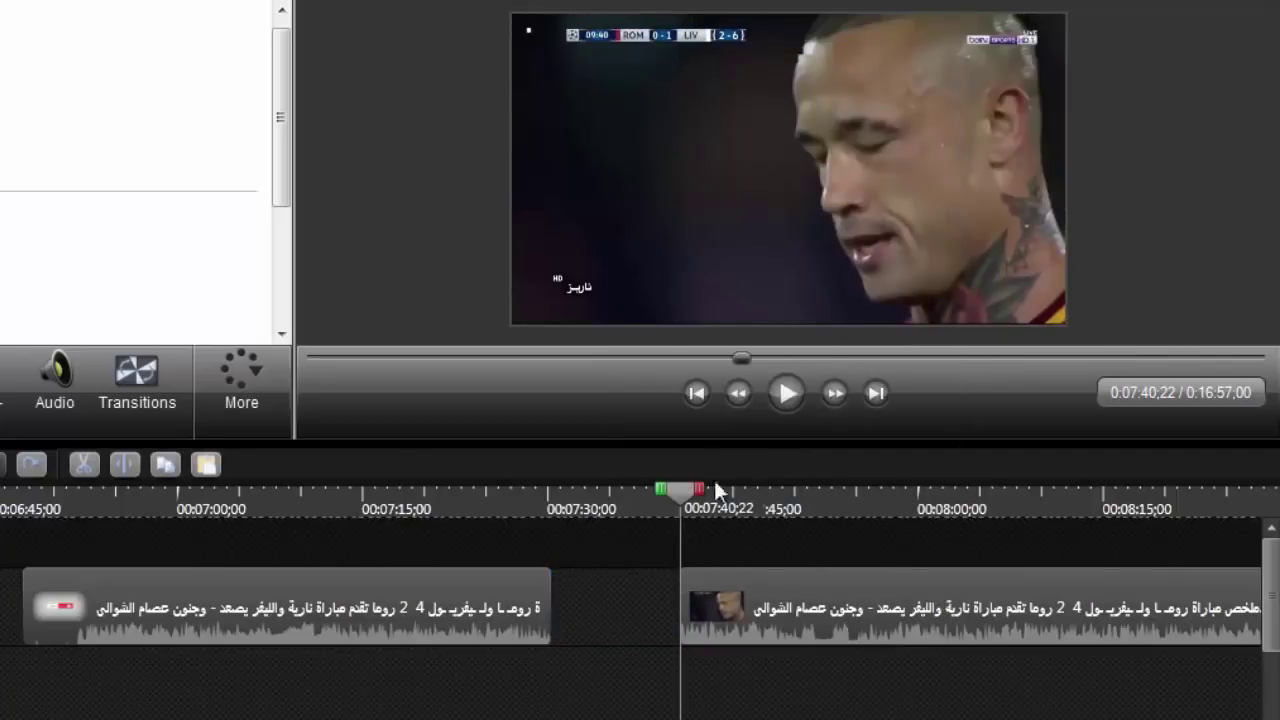
{"action": "left_click_drag", "start_coordinate": [781, 598], "coordinate": [608, 610]}
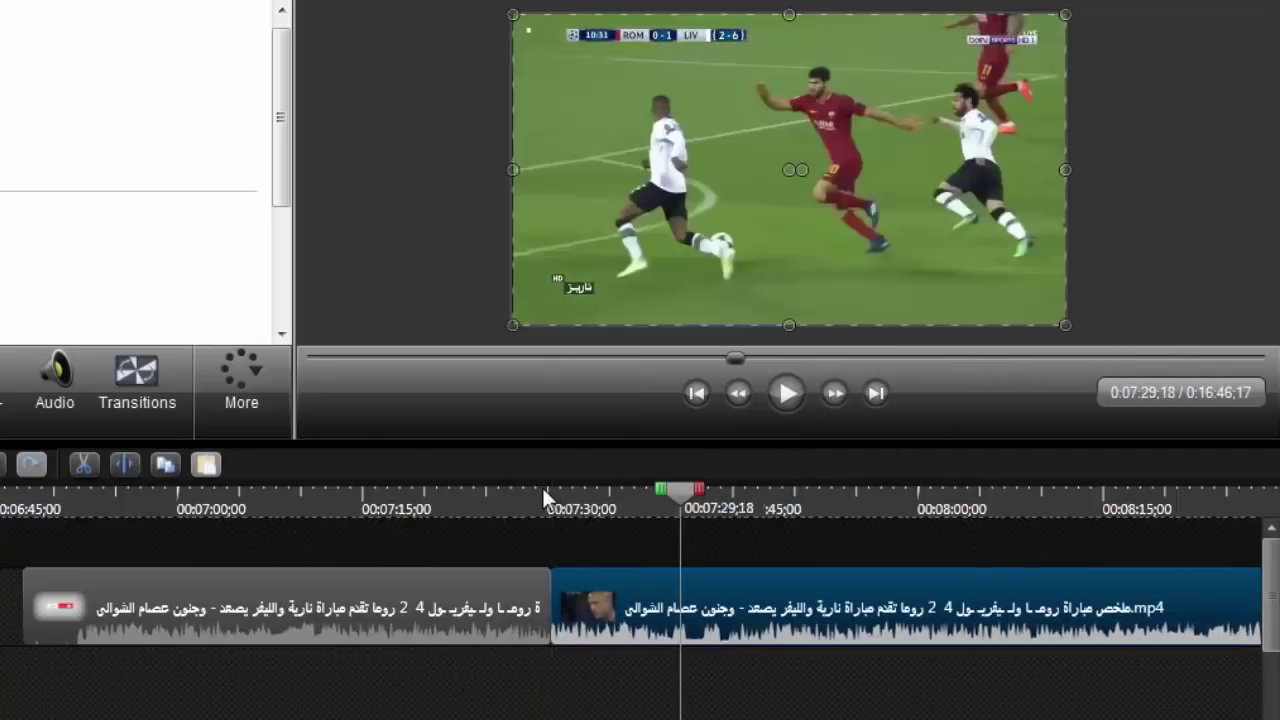
{"action": "left_click_drag", "start_coordinate": [542, 485], "coordinate": [540, 530]}
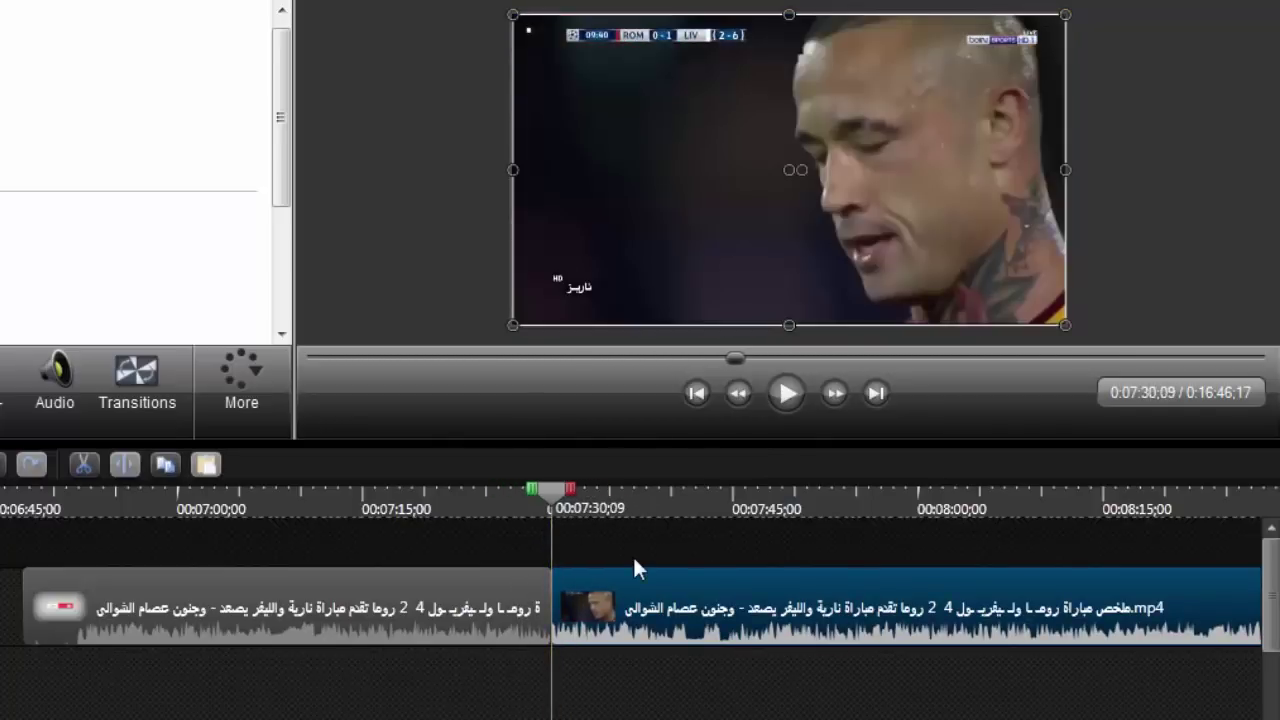
Separate the video and audio of the second match clip and delete its separated audio.
{"action": "key", "text": "d"}
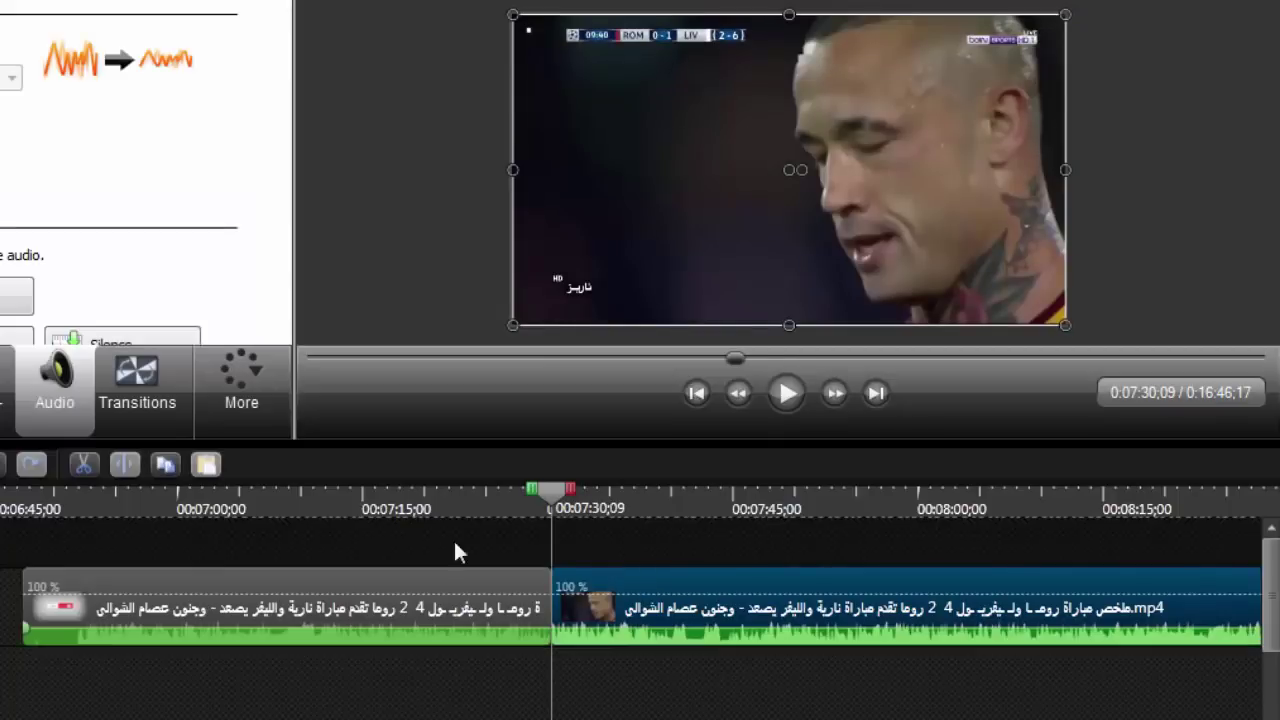
{"action": "mouse_move", "coordinate": [642, 622]}
{"action": "left_mouse_down"}
{"action": "mouse_move", "coordinate": [643, 651]}
{"action": "mouse_move", "coordinate": [643, 624]}
{"action": "left_mouse_up"}
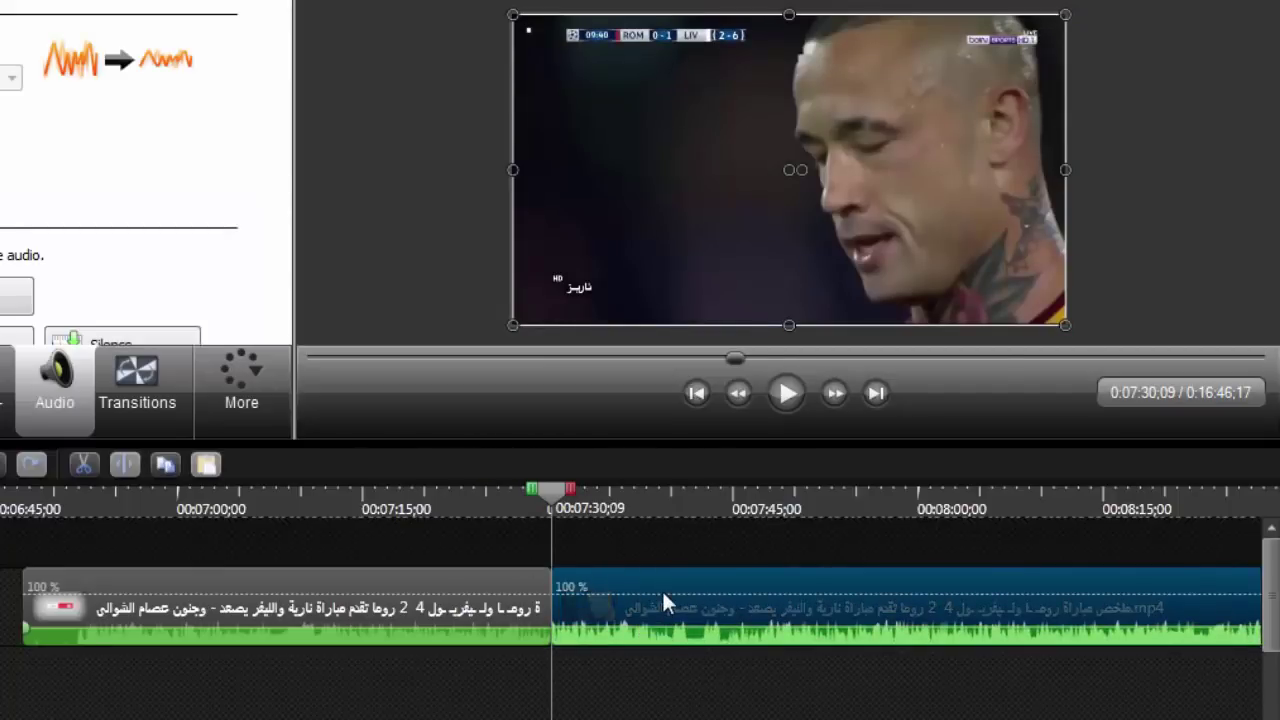
{"action": "right_click", "coordinate": [663, 600]}
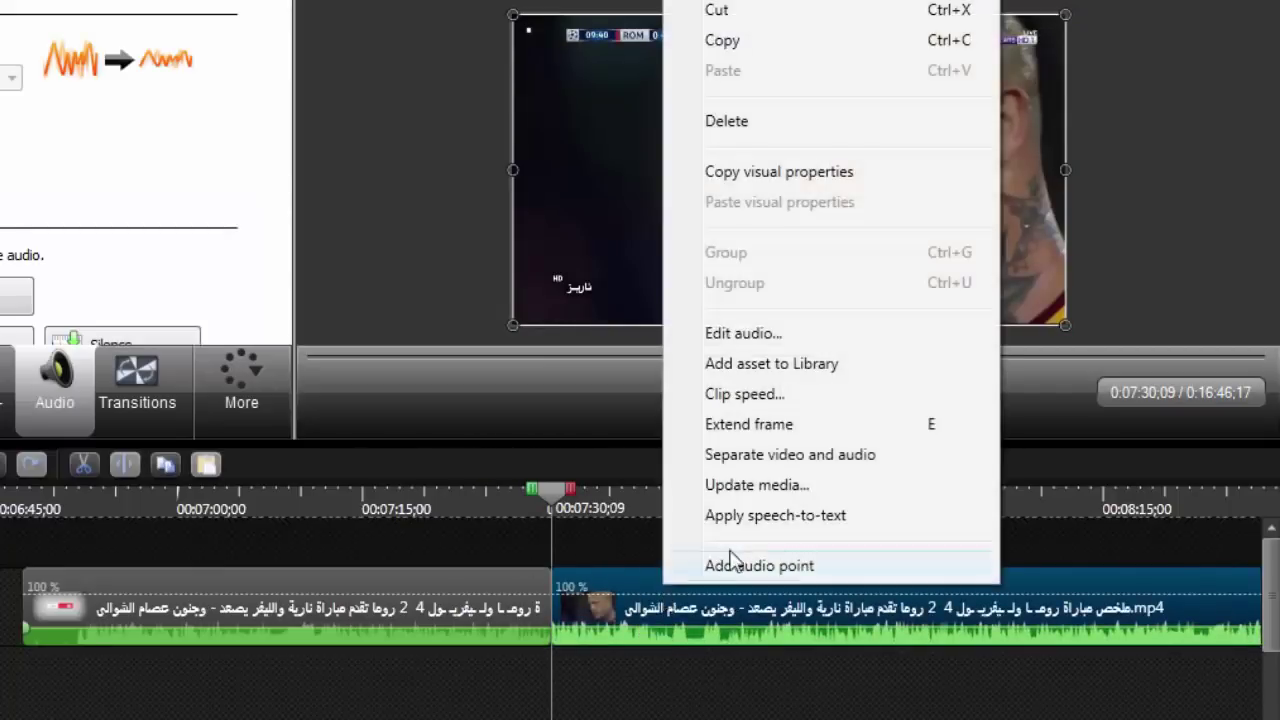
{"action": "left_click", "coordinate": [801, 457]}
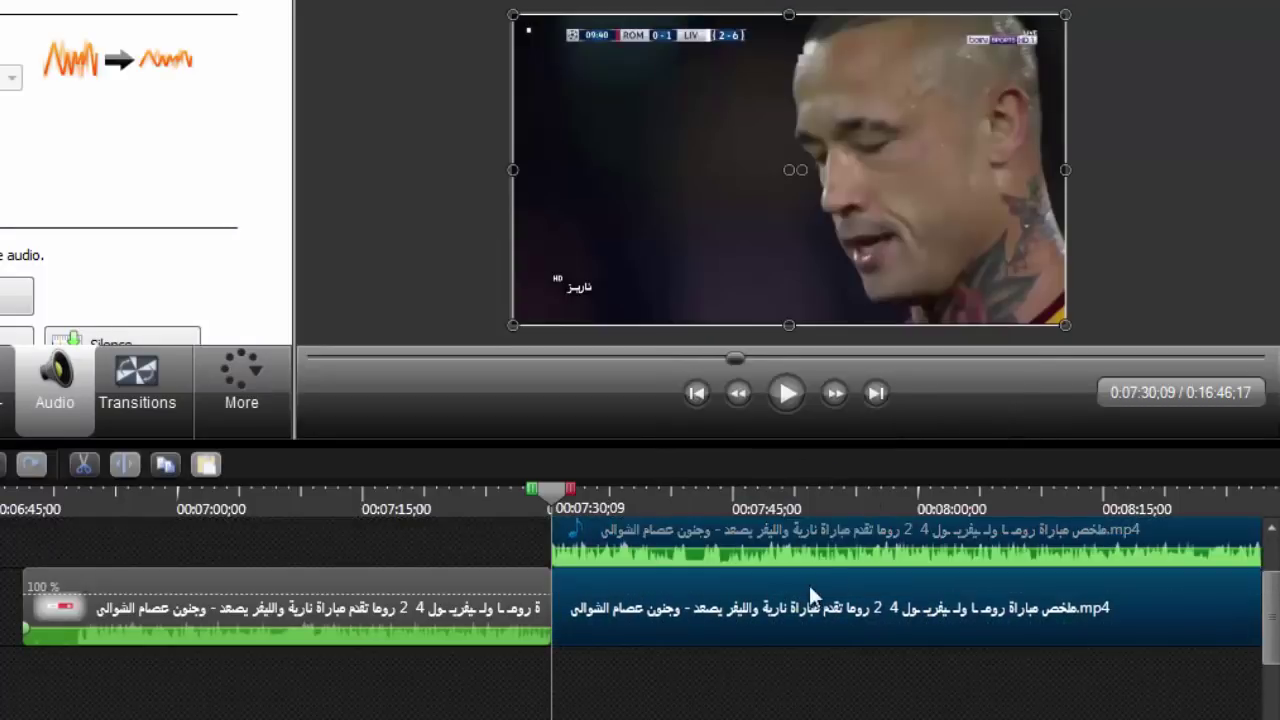
{"action": "left_click", "coordinate": [748, 536]}
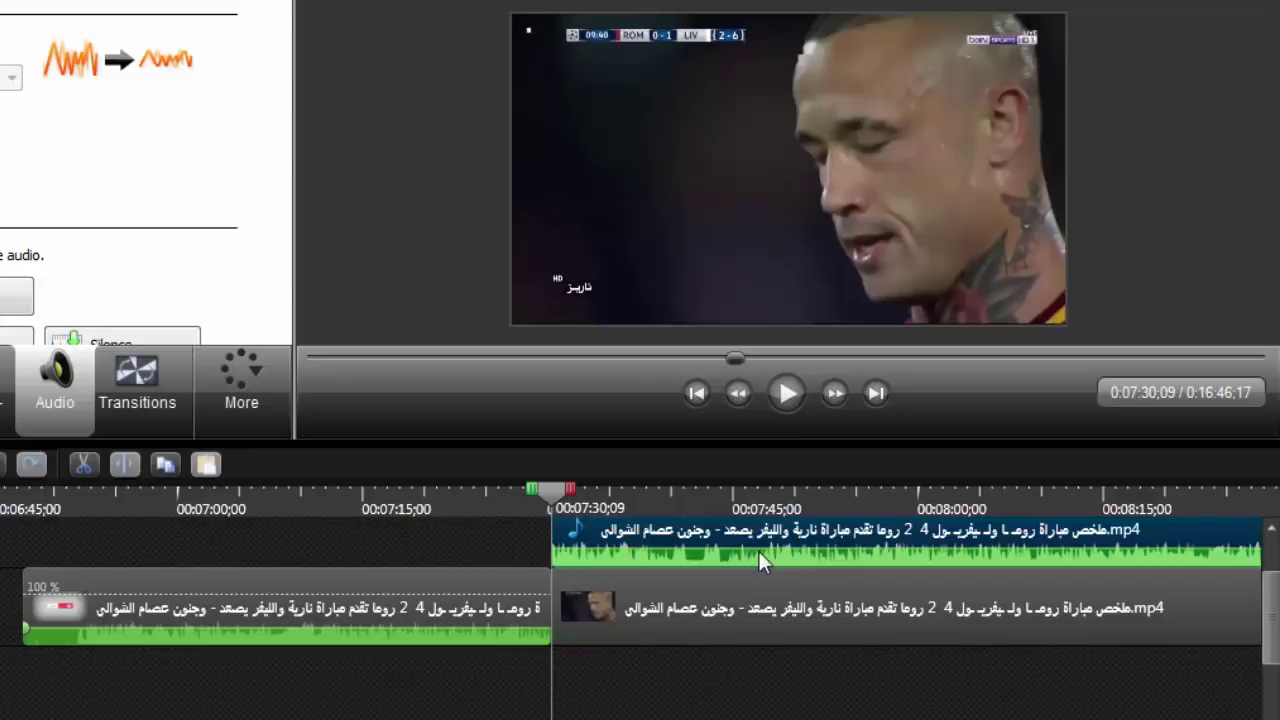
{"action": "key", "text": "Delete"}
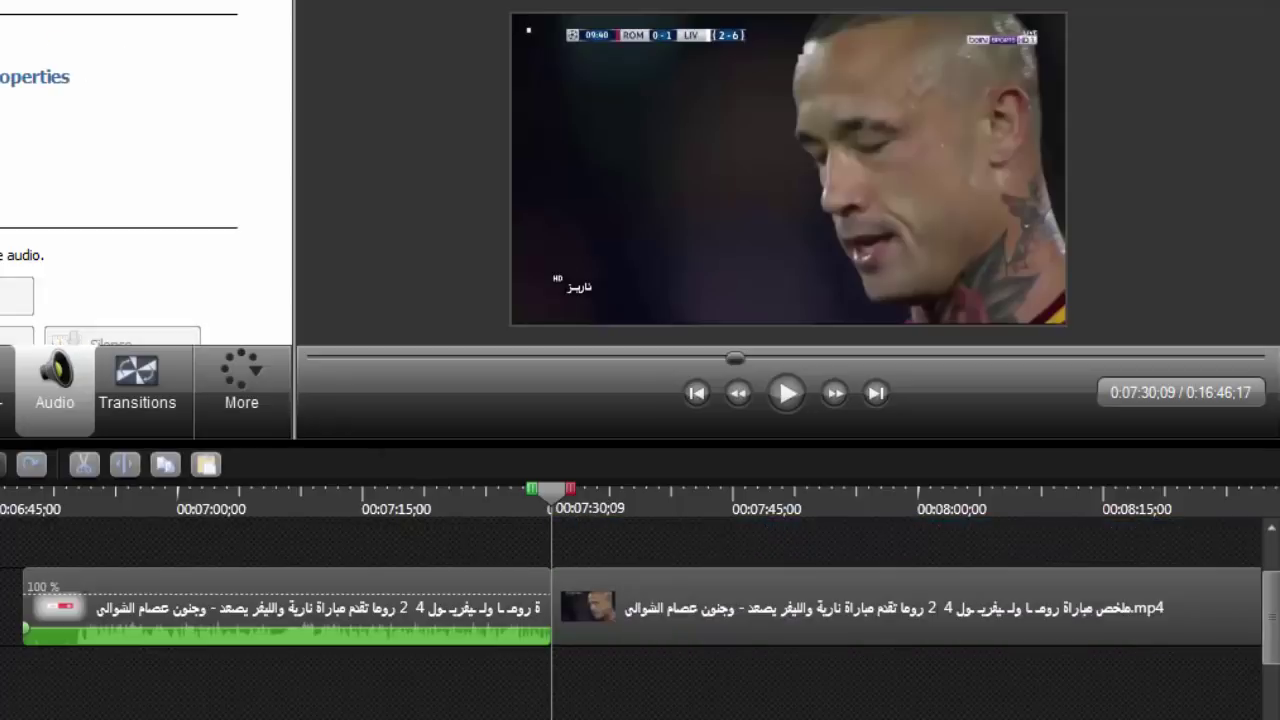
Place the music file "16 they dont care about us.mp3" on Track 5 above the match clips, starting at about 0:07:25.
{"action": "key", "text": "Escape"}
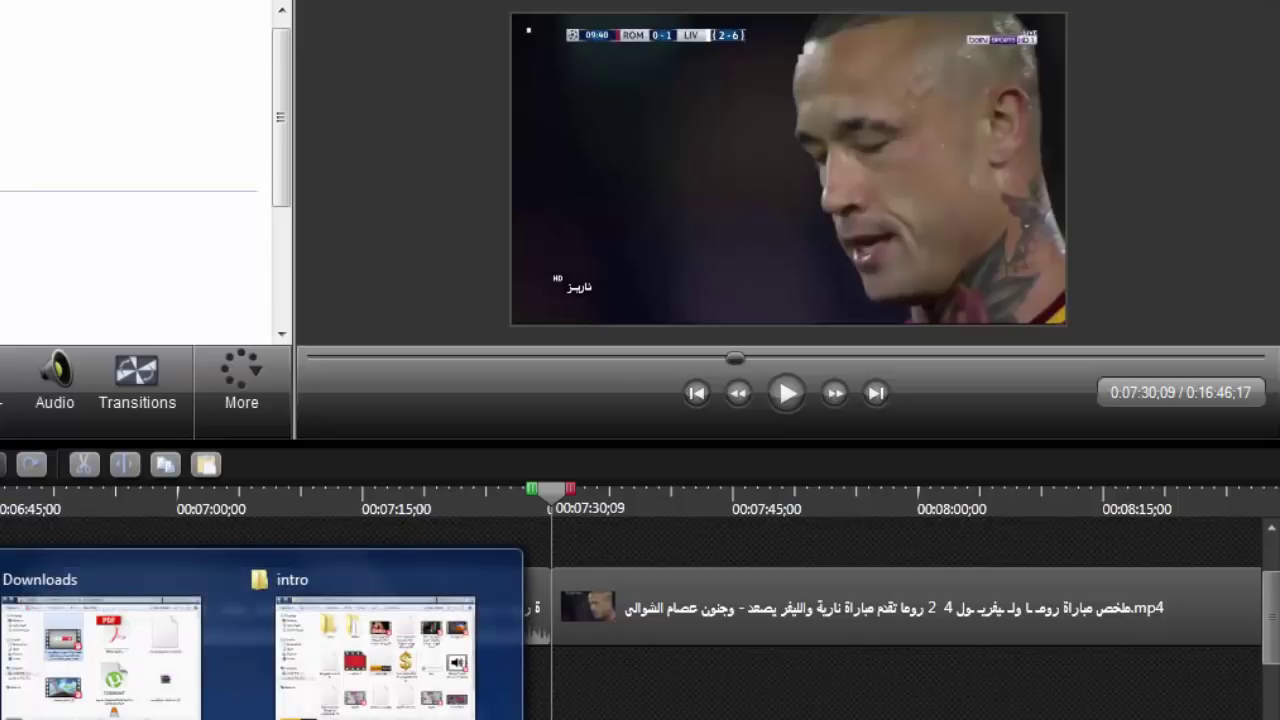
{"action": "left_click", "coordinate": [386, 700]}
{"action": "left_click", "coordinate": [56, 300]}
{"action": "left_click_drag", "start_coordinate": [325, 402], "coordinate": [2, 90]}
{"action": "left_click", "coordinate": [30, 230]}
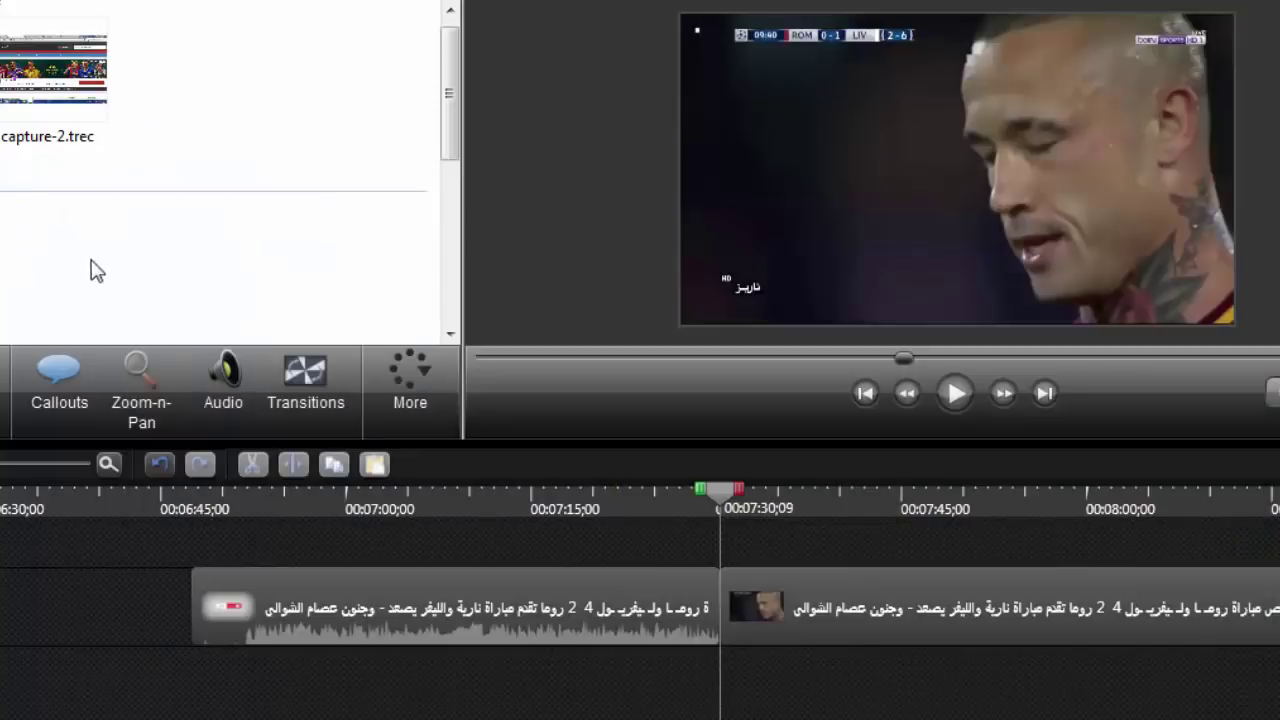
{"action": "left_click_drag", "start_coordinate": [448, 118], "coordinate": [443, 277]}
{"action": "left_click_drag", "start_coordinate": [5, 70], "coordinate": [849, 586]}
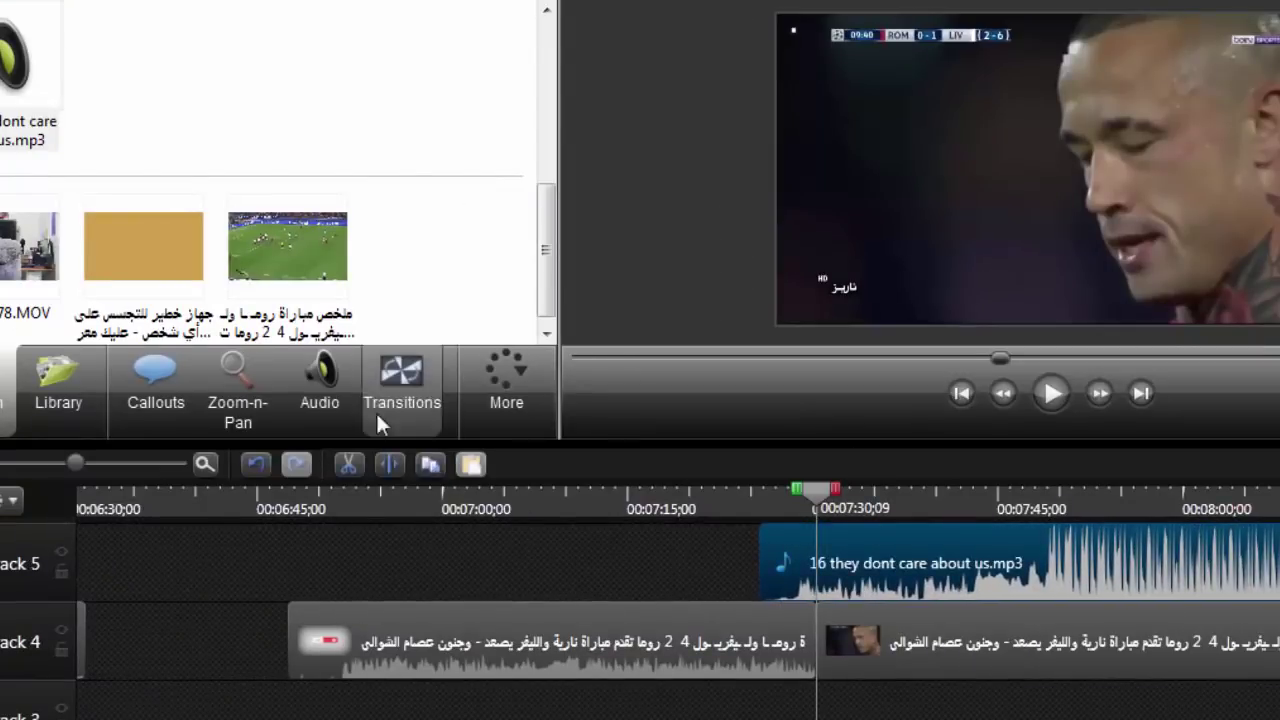
{"action": "left_click_drag", "start_coordinate": [547, 285], "coordinate": [552, 217]}
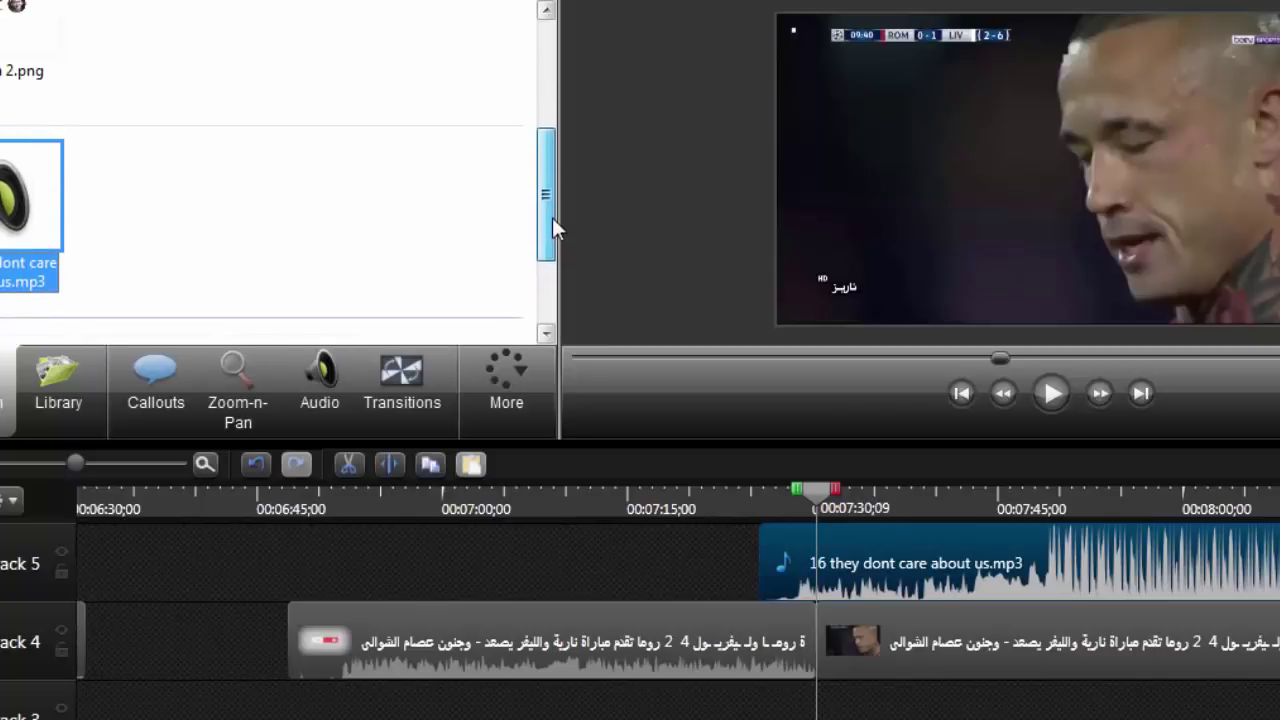
Lower the volume of the "16 they dont care about us.mp3" clip on Track 5 and play the section back to check it.
{"action": "left_click", "coordinate": [330, 370]}
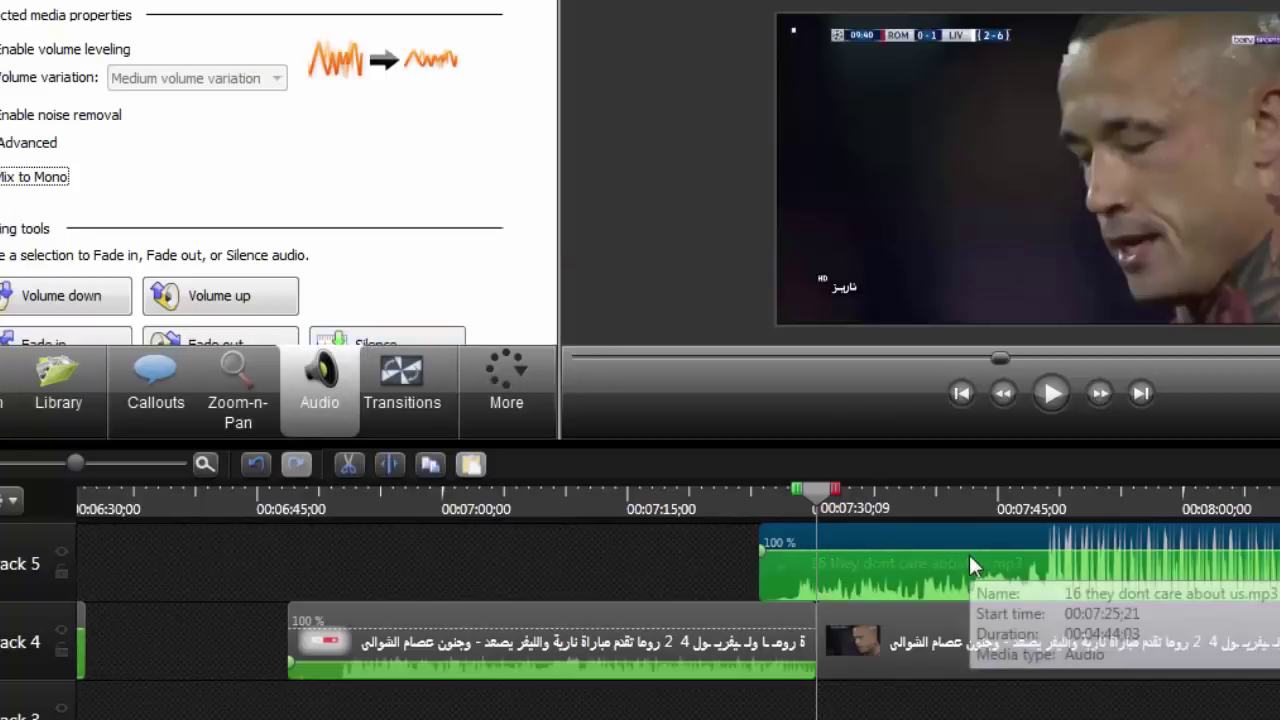
{"action": "left_click_drag", "start_coordinate": [969, 555], "coordinate": [970, 575]}
{"action": "left_click", "coordinate": [1053, 400]}
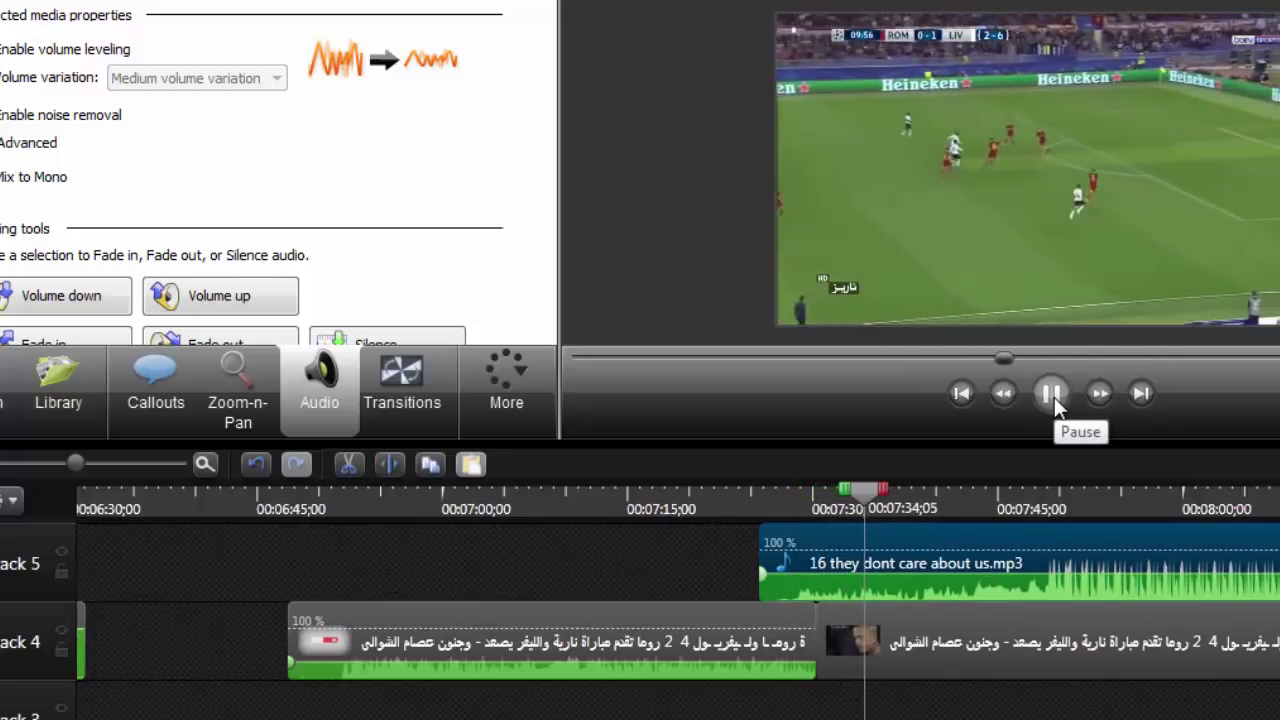
{"action": "left_click", "coordinate": [1054, 395]}
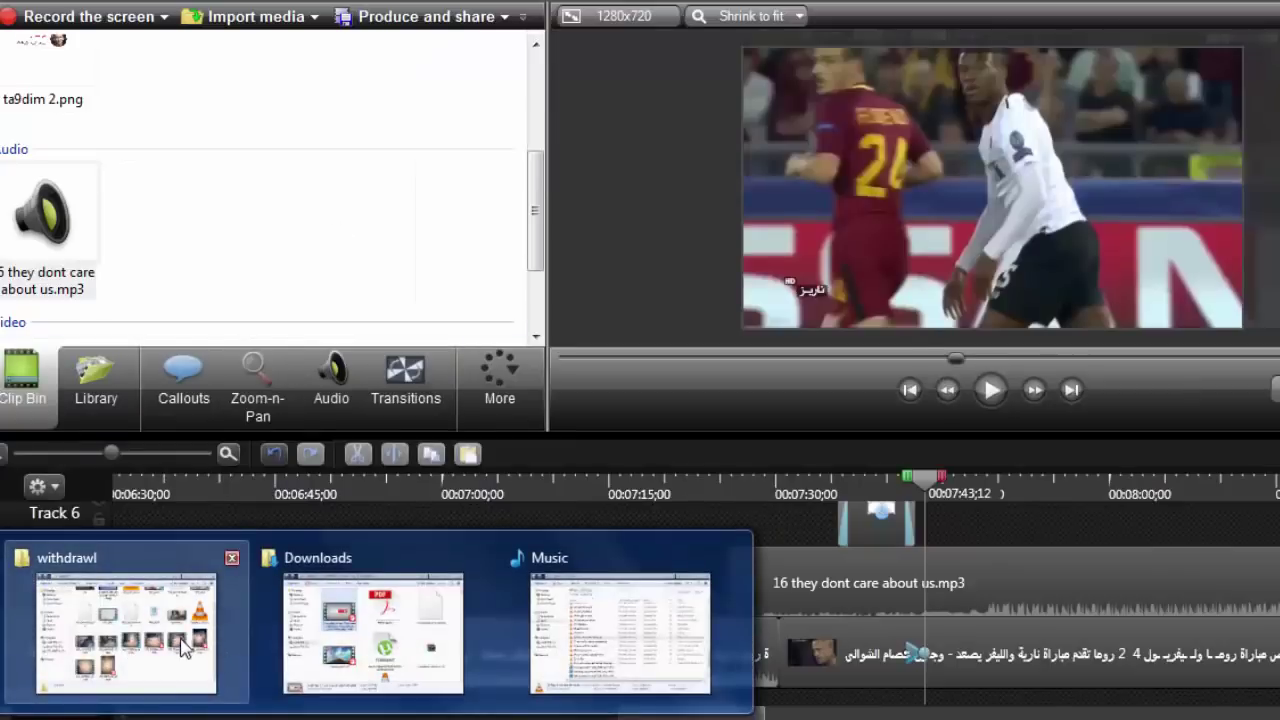
Import castle-tips.jpg from the intro folder and place it on Track 6 at 0:07:43;12, above the match video.
{"action": "left_click_drag", "start_coordinate": [783, 375], "coordinate": [214, 245]}
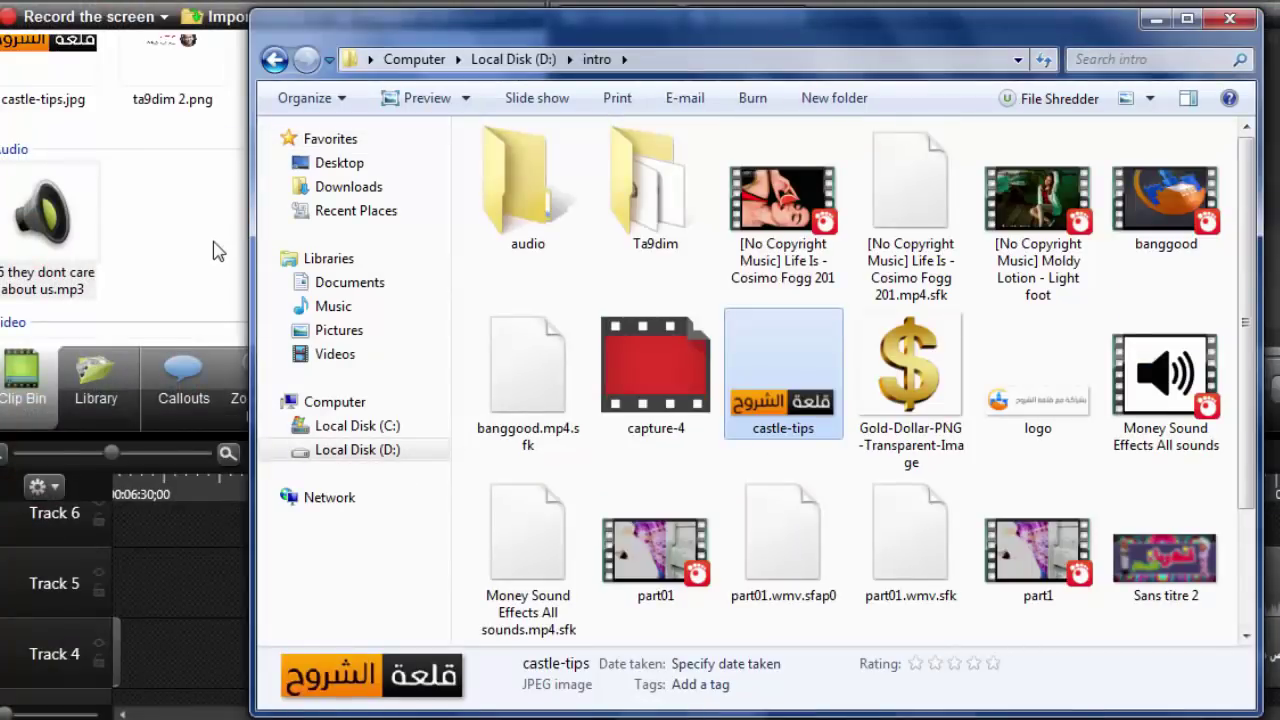
{"action": "left_click", "coordinate": [114, 106]}
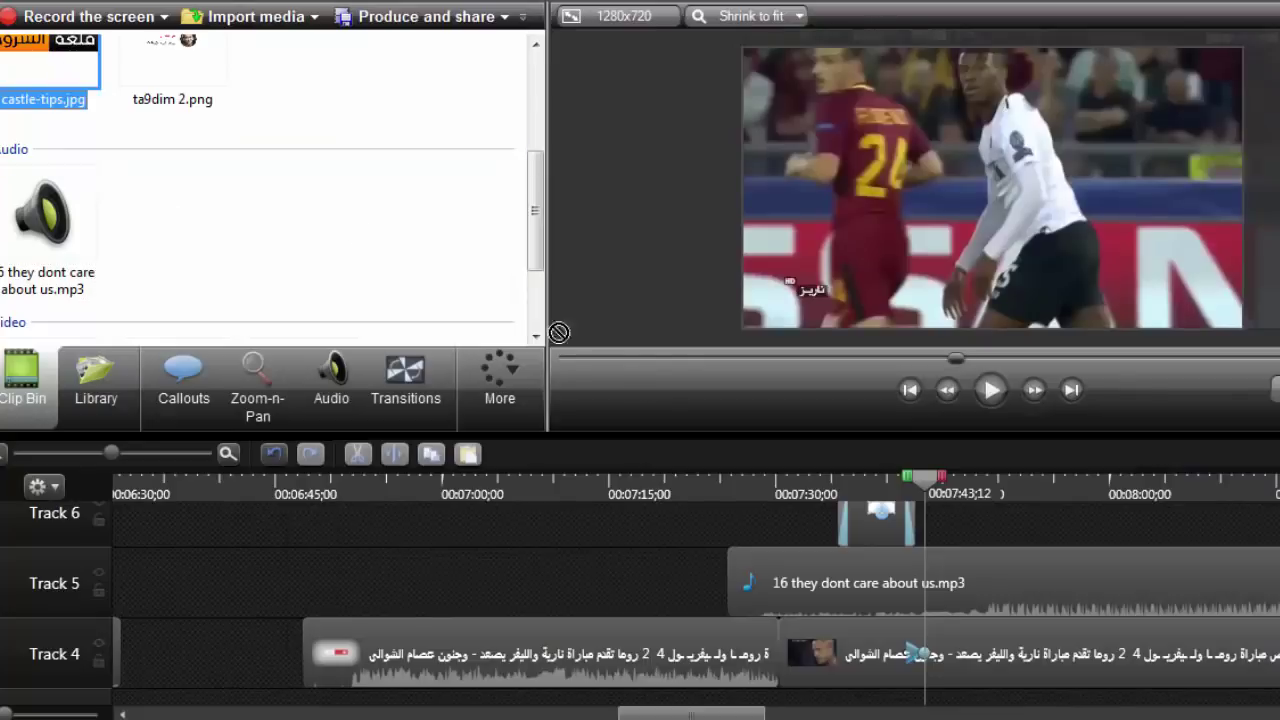
{"action": "left_click_drag", "start_coordinate": [114, 106], "coordinate": [1000, 525]}
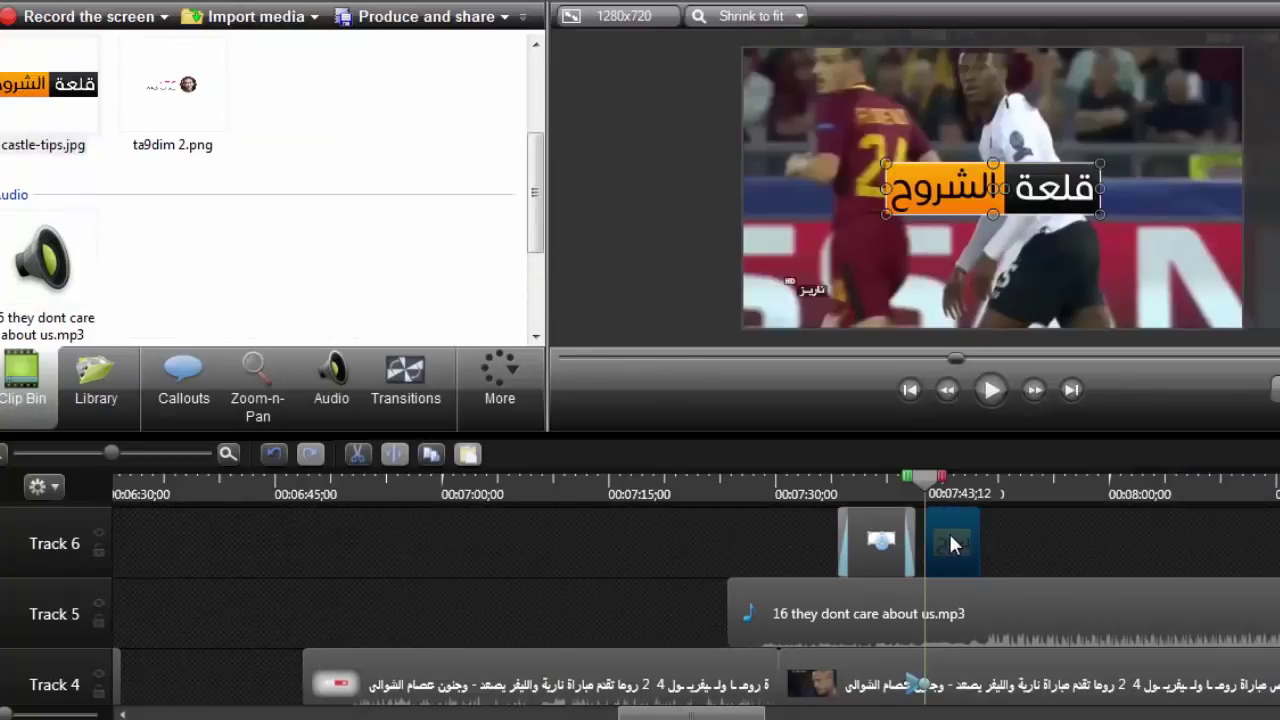
Shrink the castle-tips logo and position it in the upper-right corner of the match picture.
{"action": "left_click_drag", "start_coordinate": [884, 188], "coordinate": [969, 215]}
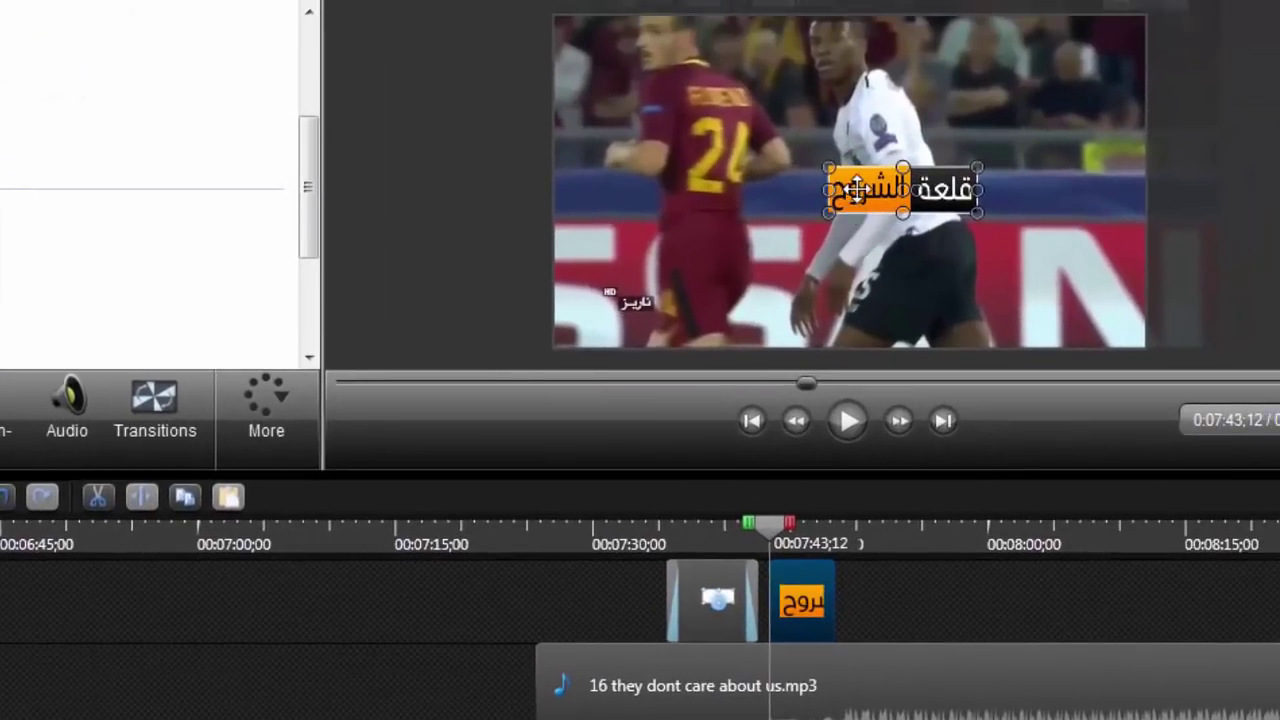
{"action": "left_click_drag", "start_coordinate": [935, 150], "coordinate": [676, 270]}
{"action": "left_click_drag", "start_coordinate": [737, 325], "coordinate": [692, 311]}
{"action": "left_click_drag", "start_coordinate": [619, 294], "coordinate": [1046, 40]}
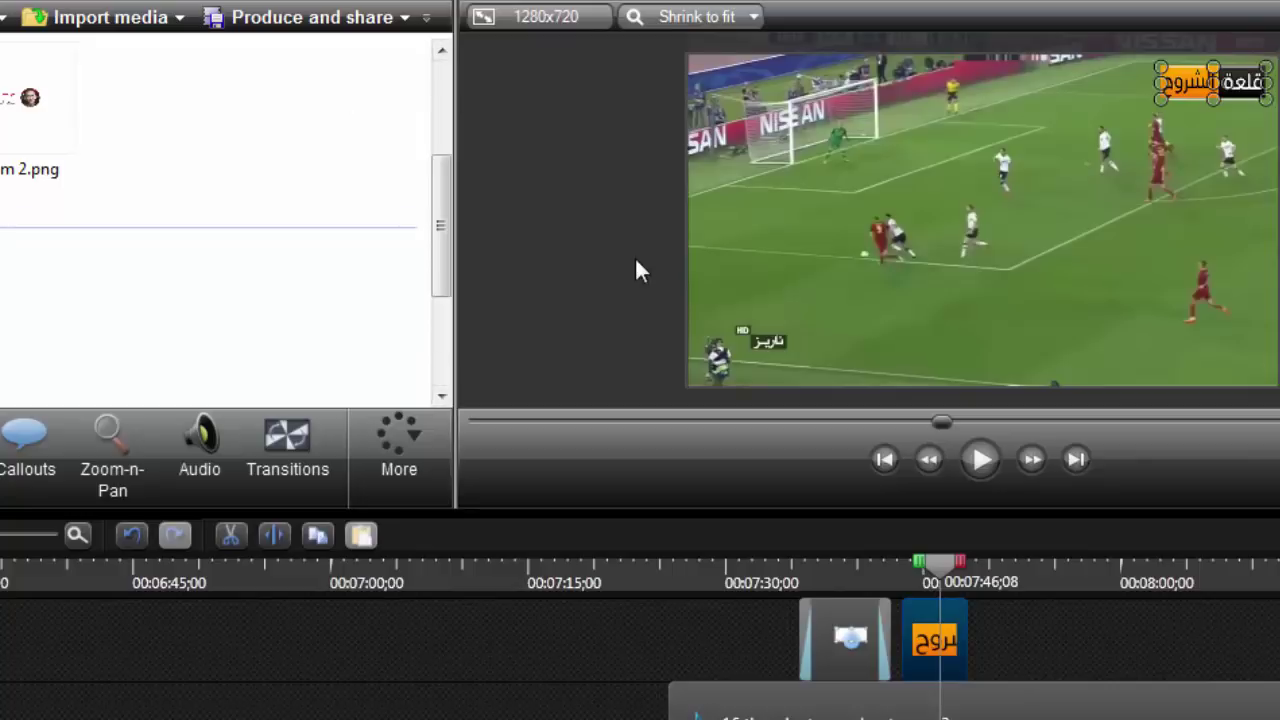
Start producing the video with the "MP4 only (up to 720p)" preset and open the production name for editing.
{"action": "left_click", "coordinate": [290, 20]}
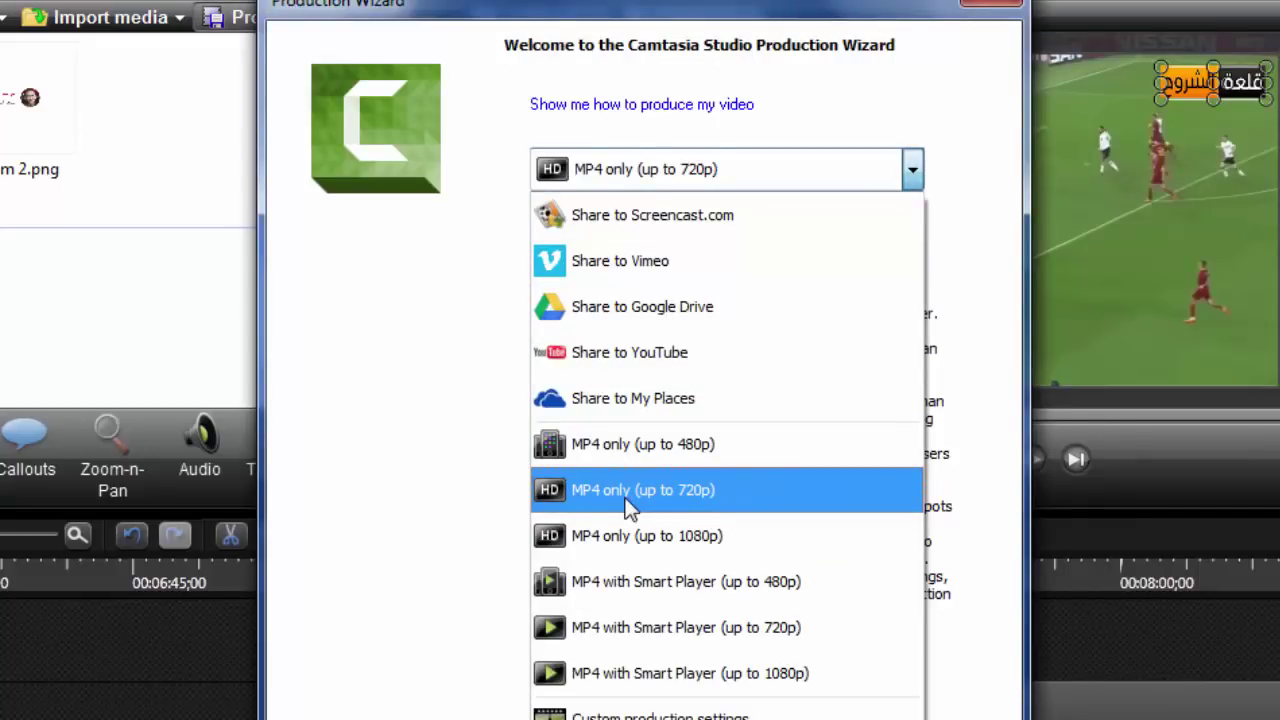
{"action": "left_click", "coordinate": [686, 490]}
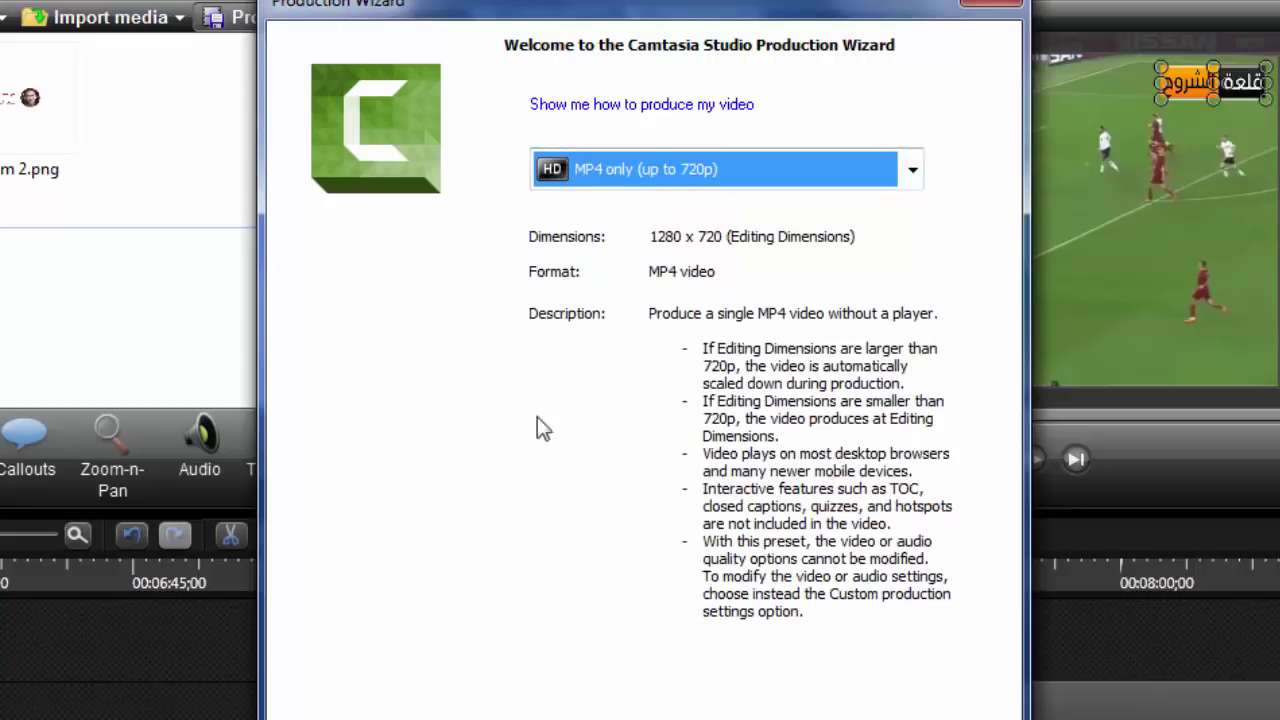
{"action": "key", "text": "Return"}
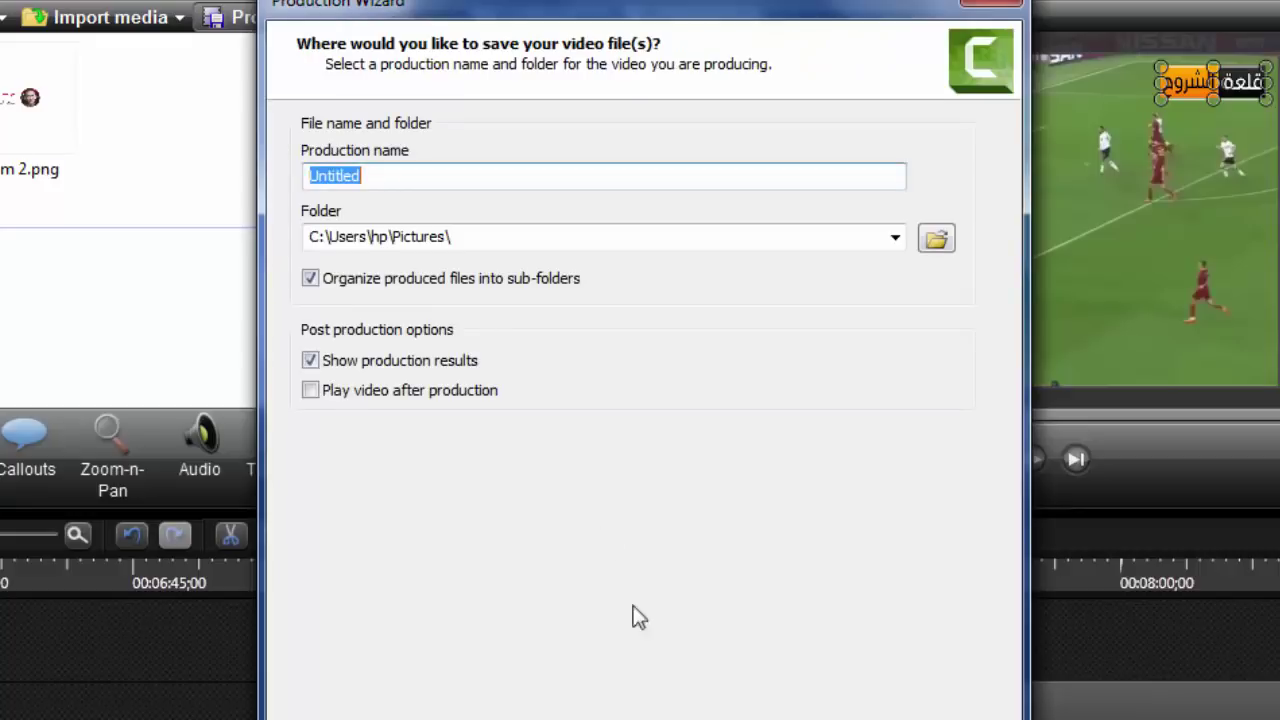
{"action": "left_click", "coordinate": [406, 179]}
{"action": "double_click", "coordinate": [407, 180]}
{"action": "left_click", "coordinate": [422, 180]}
{"action": "double_click", "coordinate": [306, 180]}
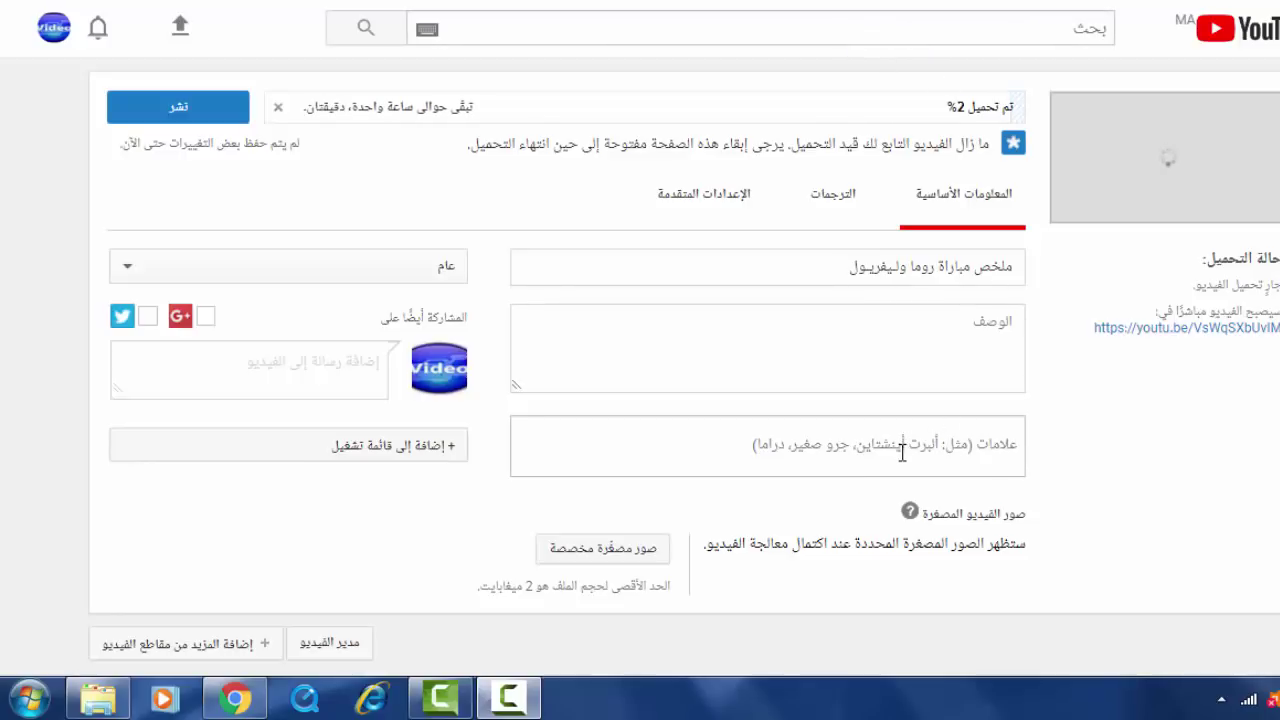
Switch to the YouTube upload page and review the title, description and tags fields of the match video.
{"action": "left_click", "coordinate": [937, 452]}
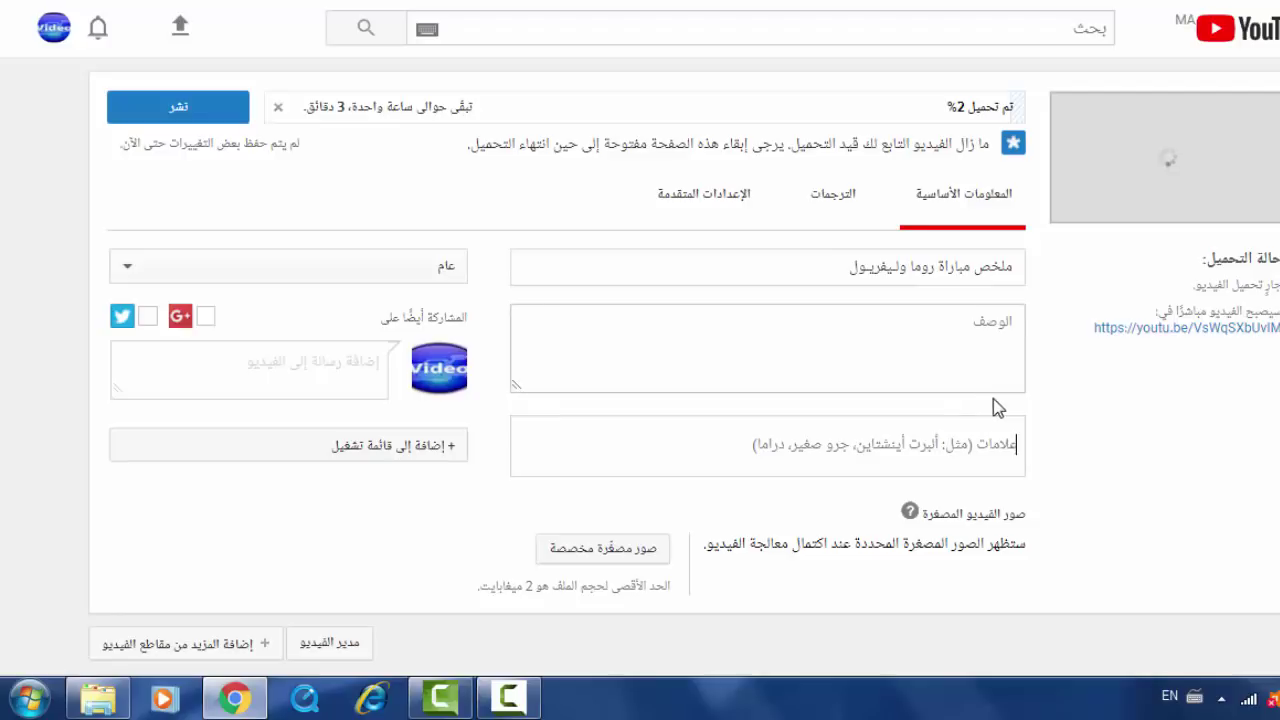
{"action": "left_click_drag", "start_coordinate": [1008, 268], "coordinate": [848, 268]}
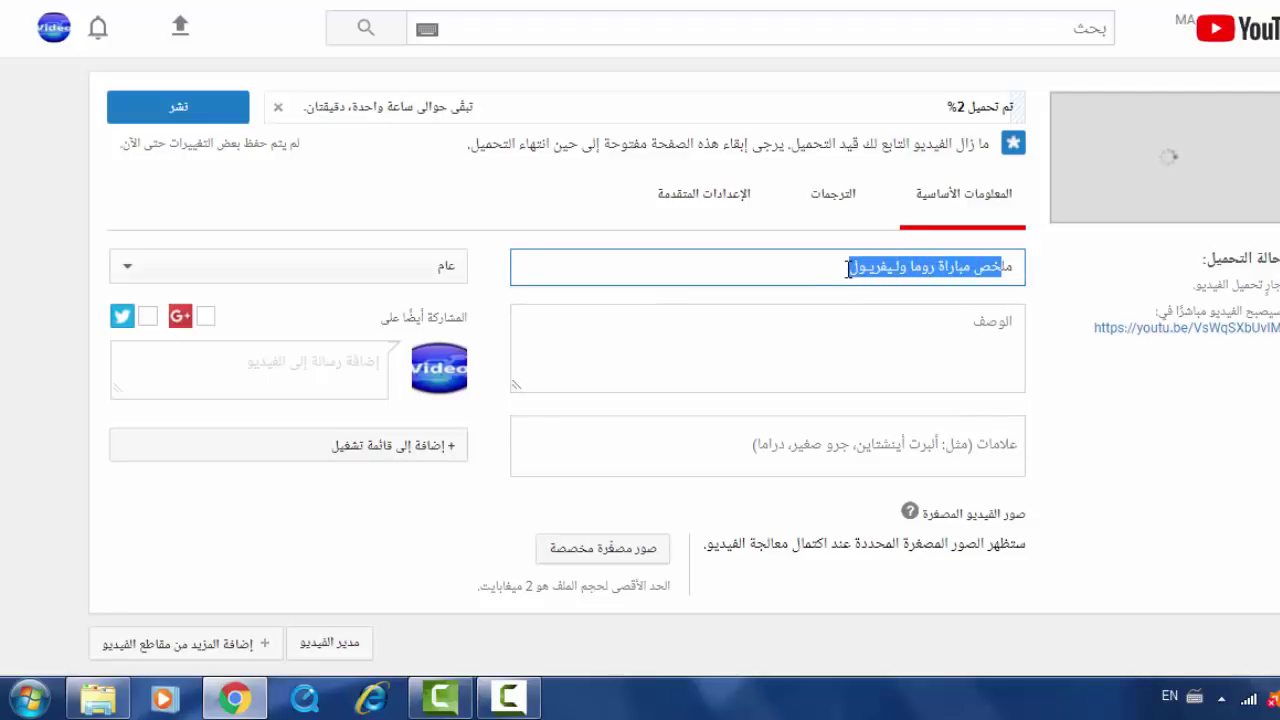
{"action": "left_click", "coordinate": [915, 460]}
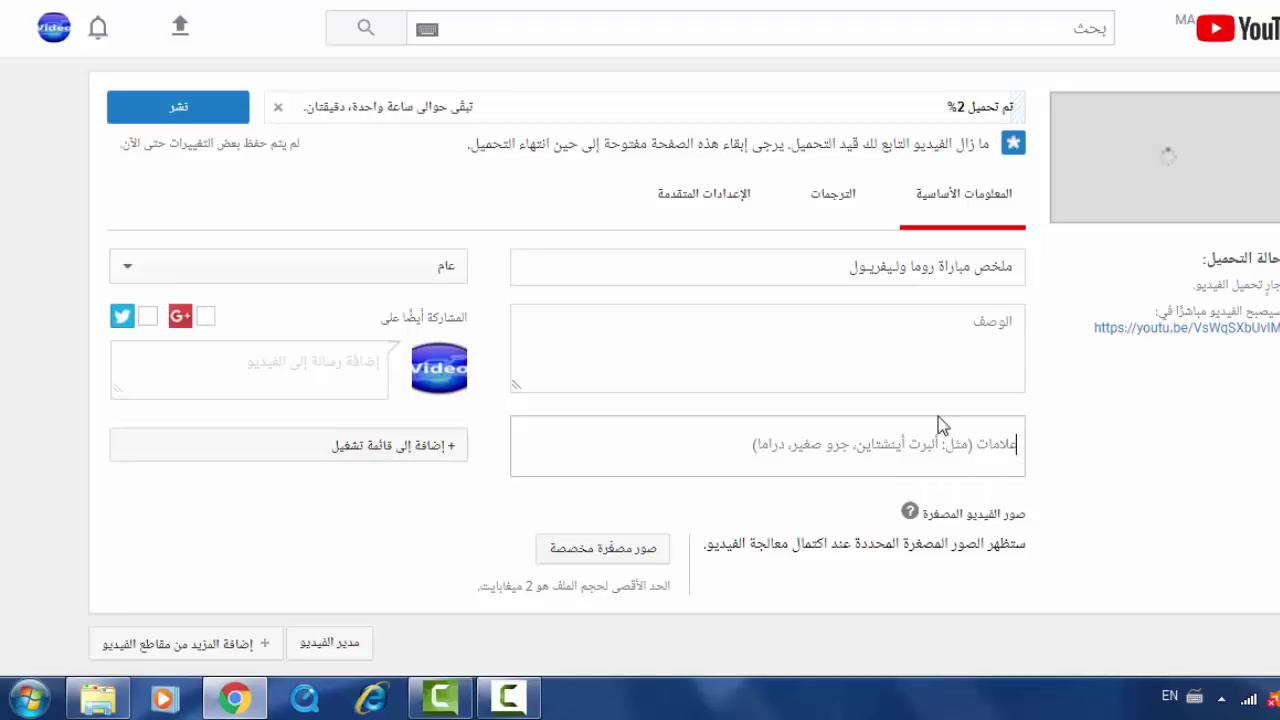
{"action": "left_click", "coordinate": [928, 341]}
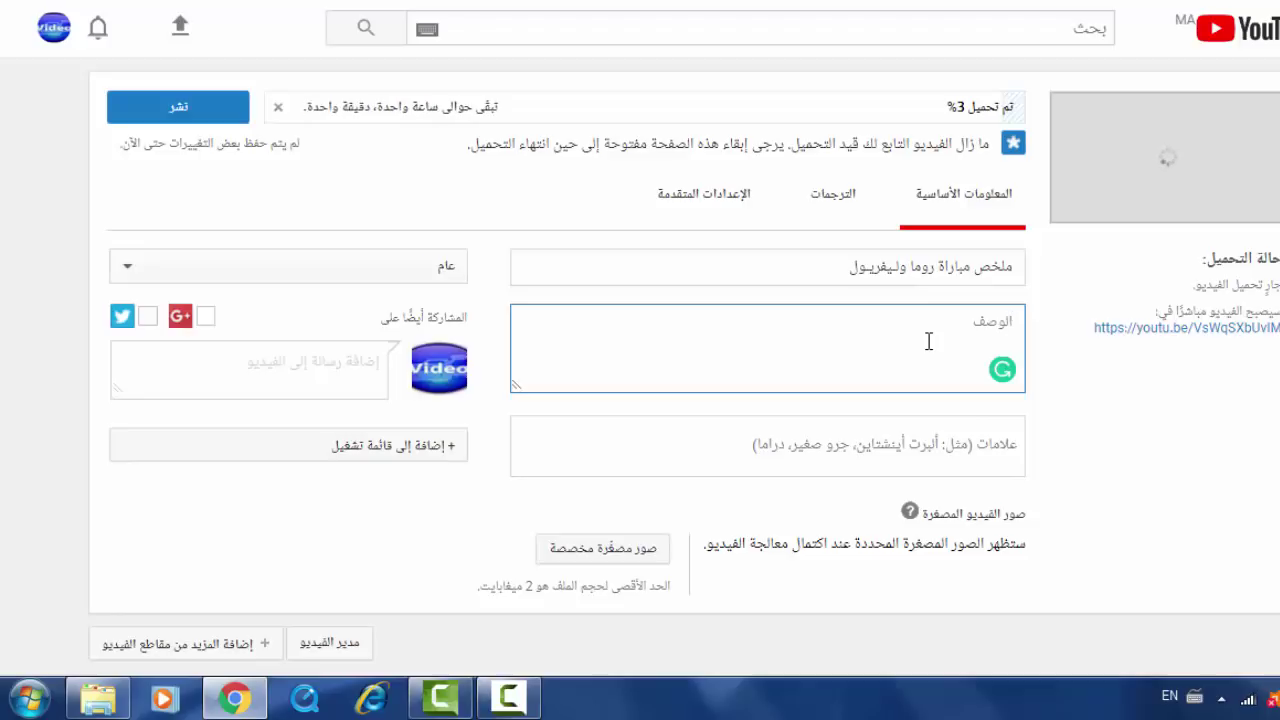
Set the uploaded video's category to ألعاب رياضية (Sports) in the advanced settings.
{"action": "left_click", "coordinate": [700, 195]}
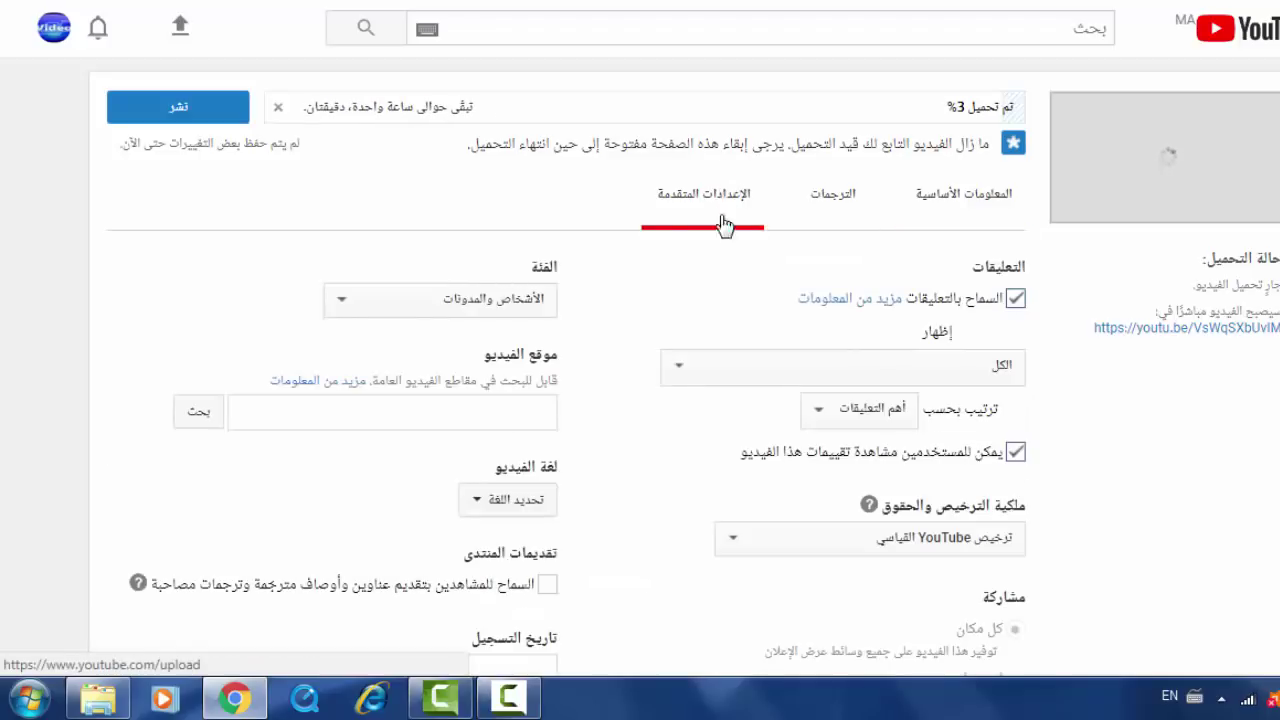
{"action": "left_click", "coordinate": [420, 300]}
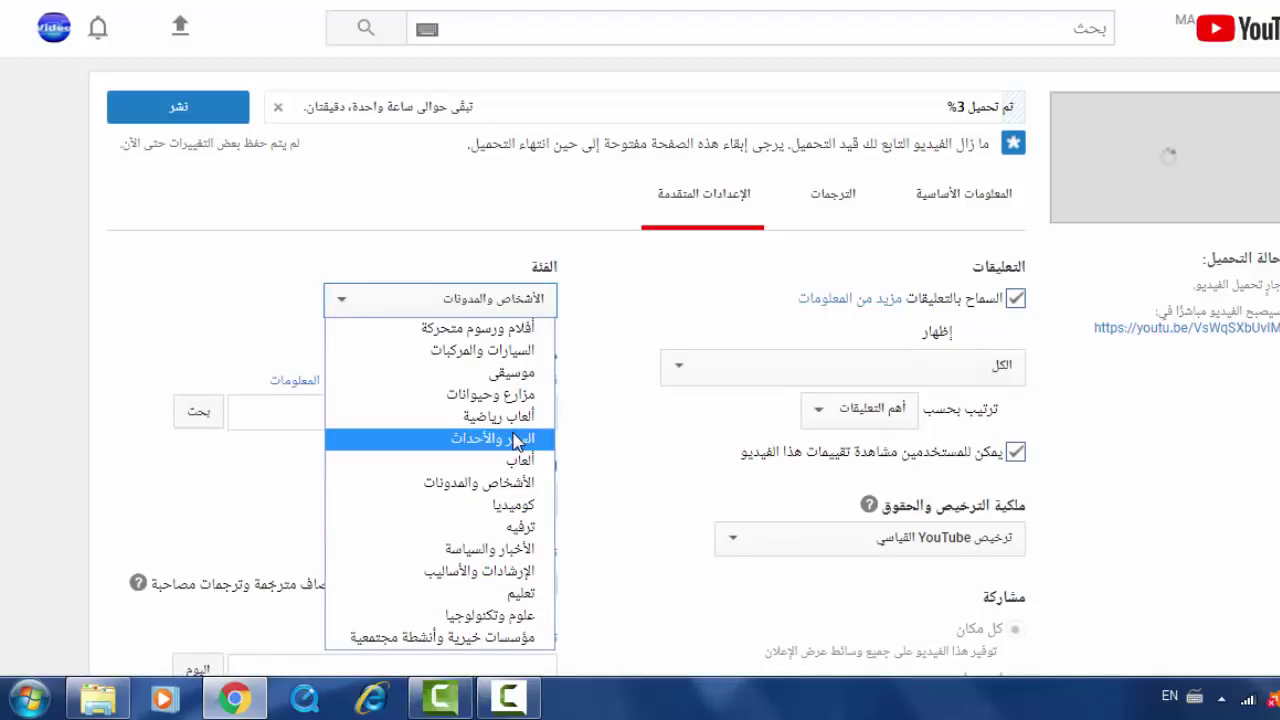
{"action": "left_click", "coordinate": [520, 422]}
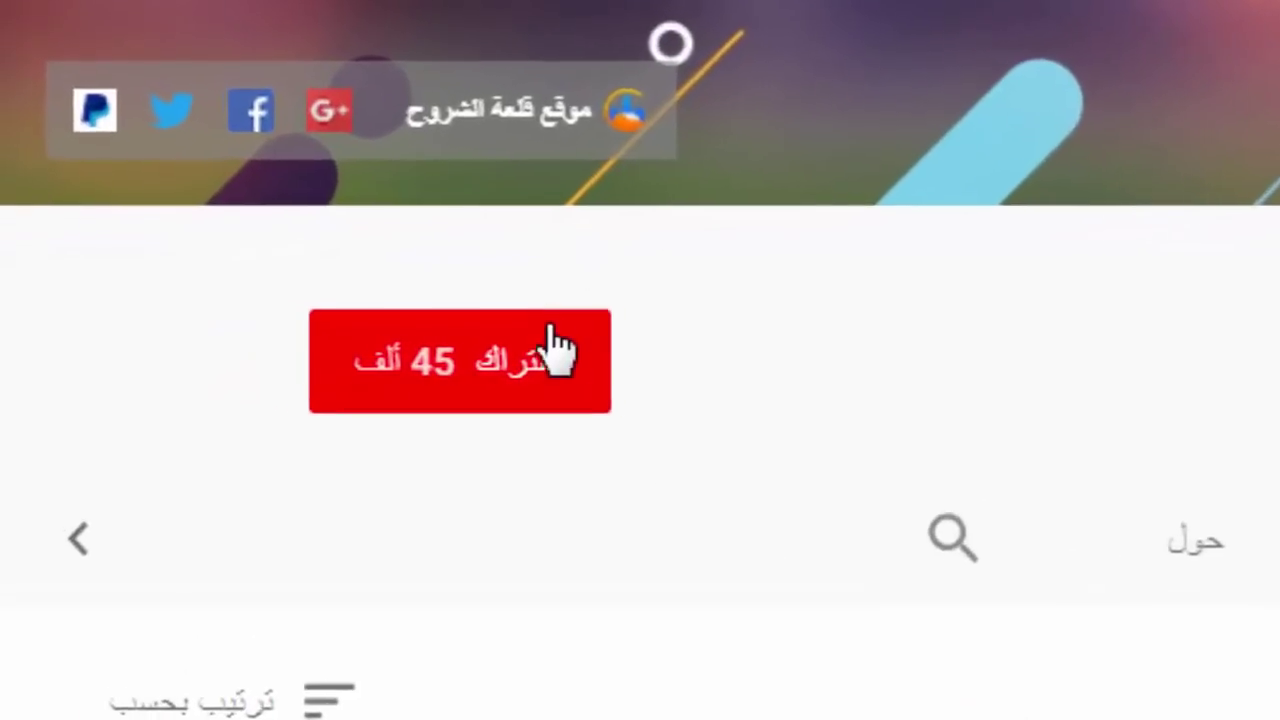
Subscribe to the قلعة الشروح channel on YouTube.
{"action": "left_click", "coordinate": [557, 350]}
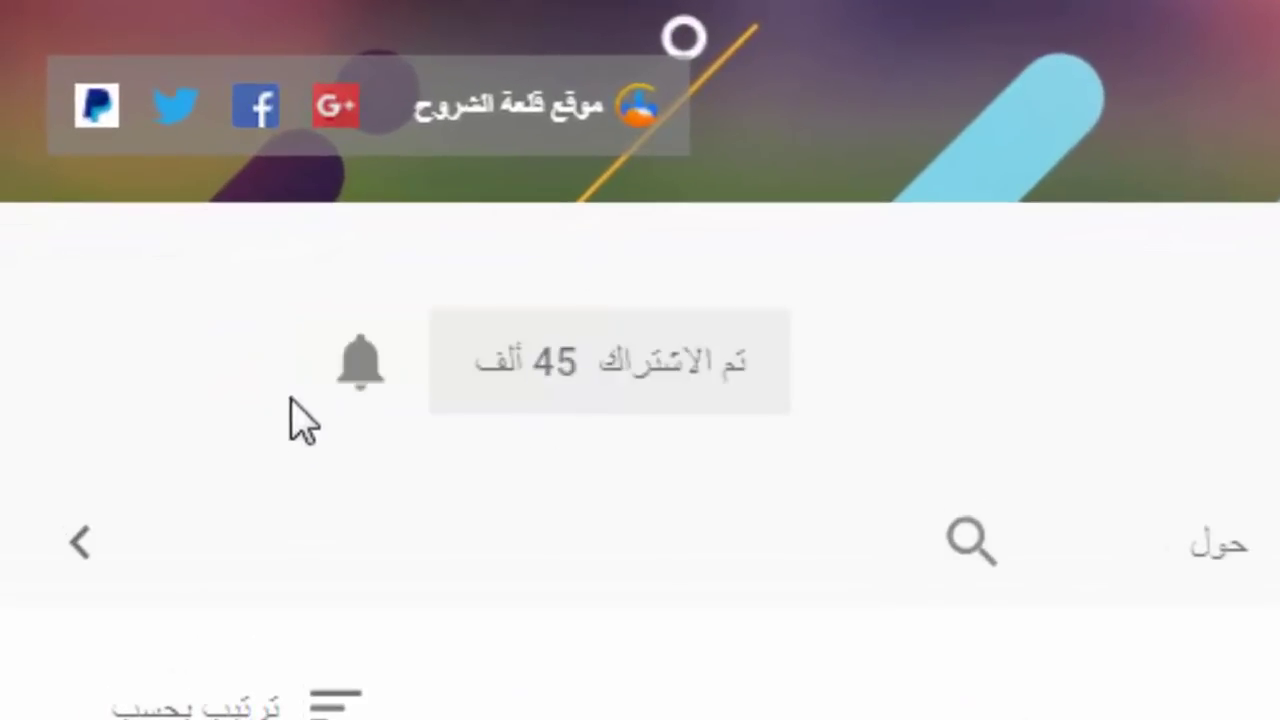